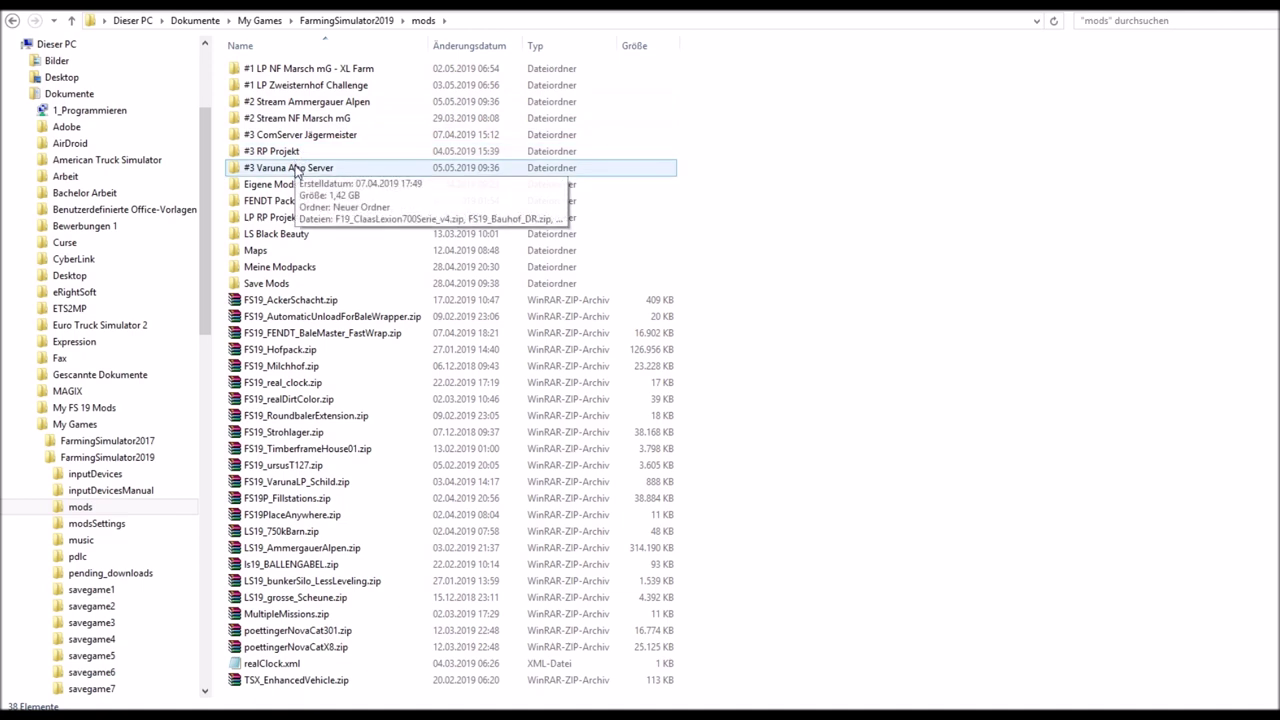
Look over the project subfolders in the mods folder, including the contents of #2 Stream NF Marsch mG
{"action": "left_click", "coordinate": [318, 72]}
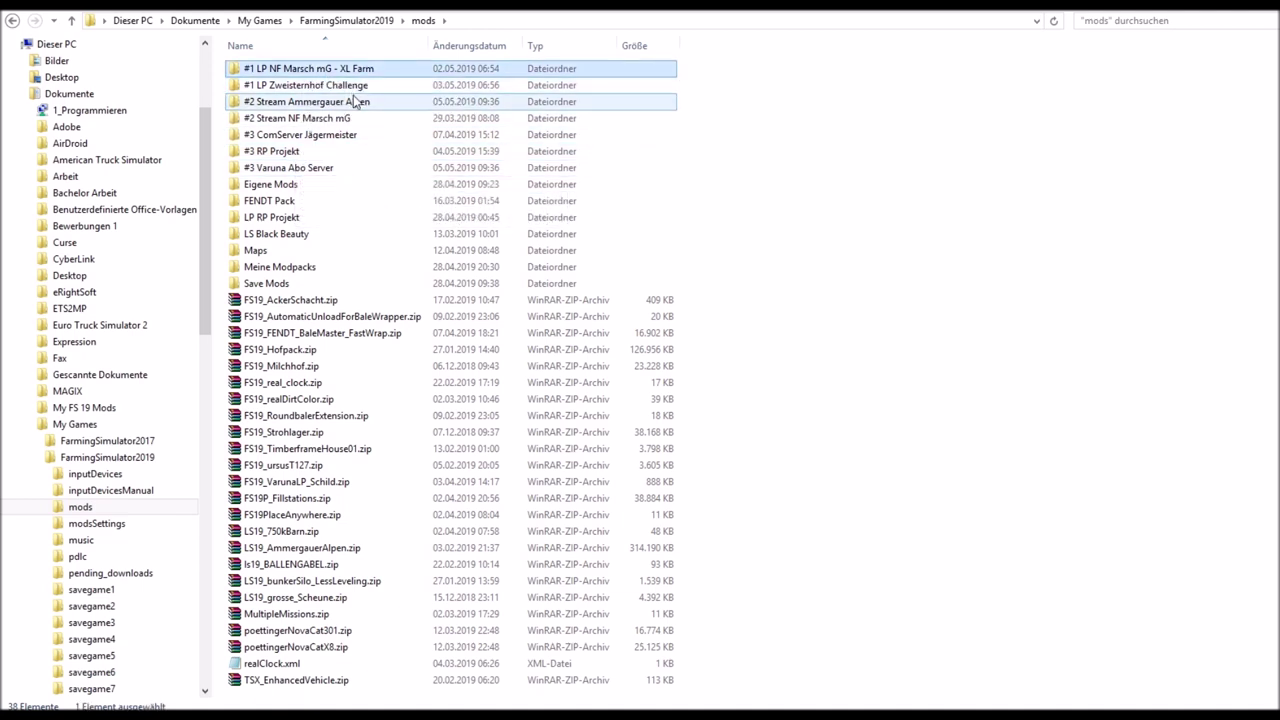
{"action": "left_click", "coordinate": [357, 88]}
{"action": "left_click", "coordinate": [352, 102]}
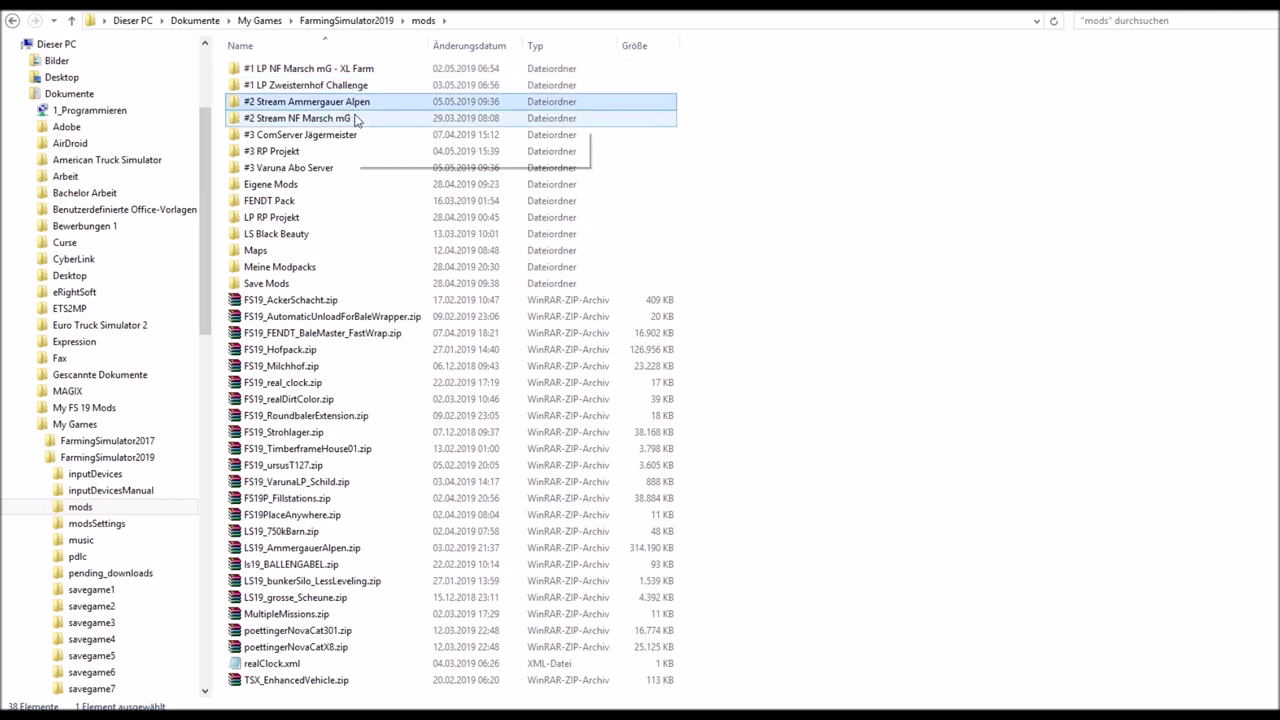
{"action": "left_click", "coordinate": [356, 120]}
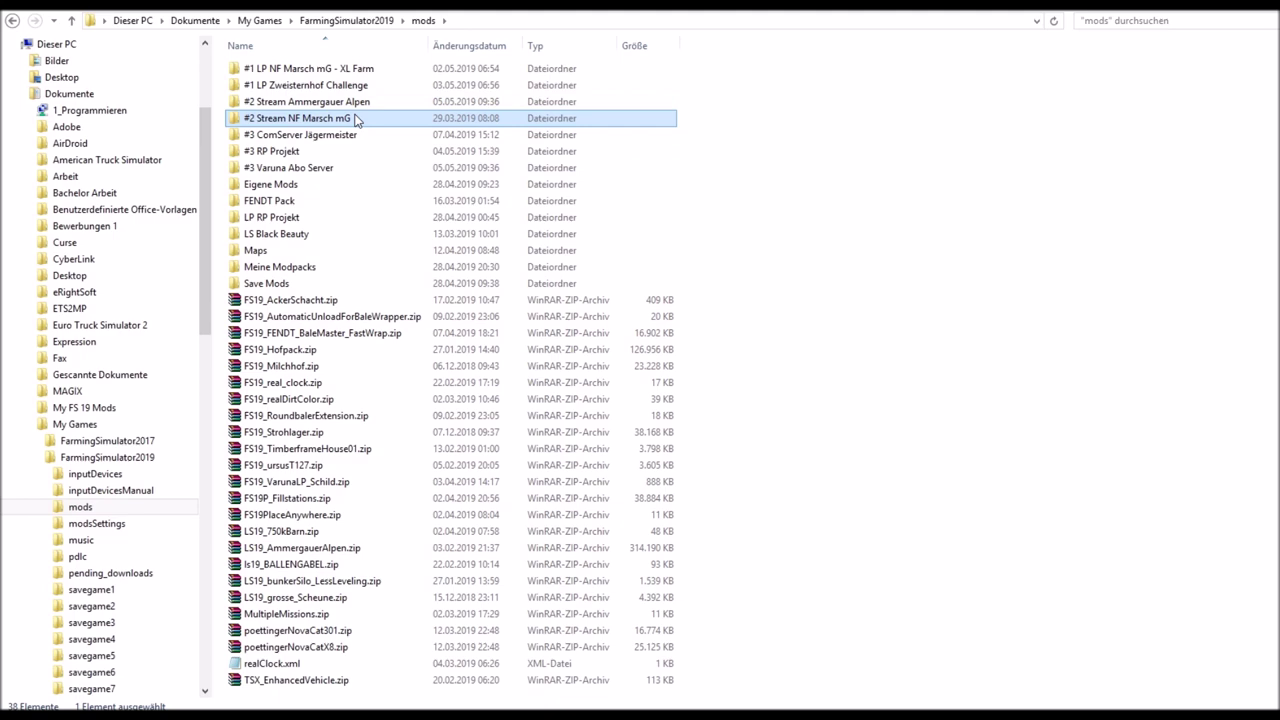
{"action": "double_click", "coordinate": [356, 118]}
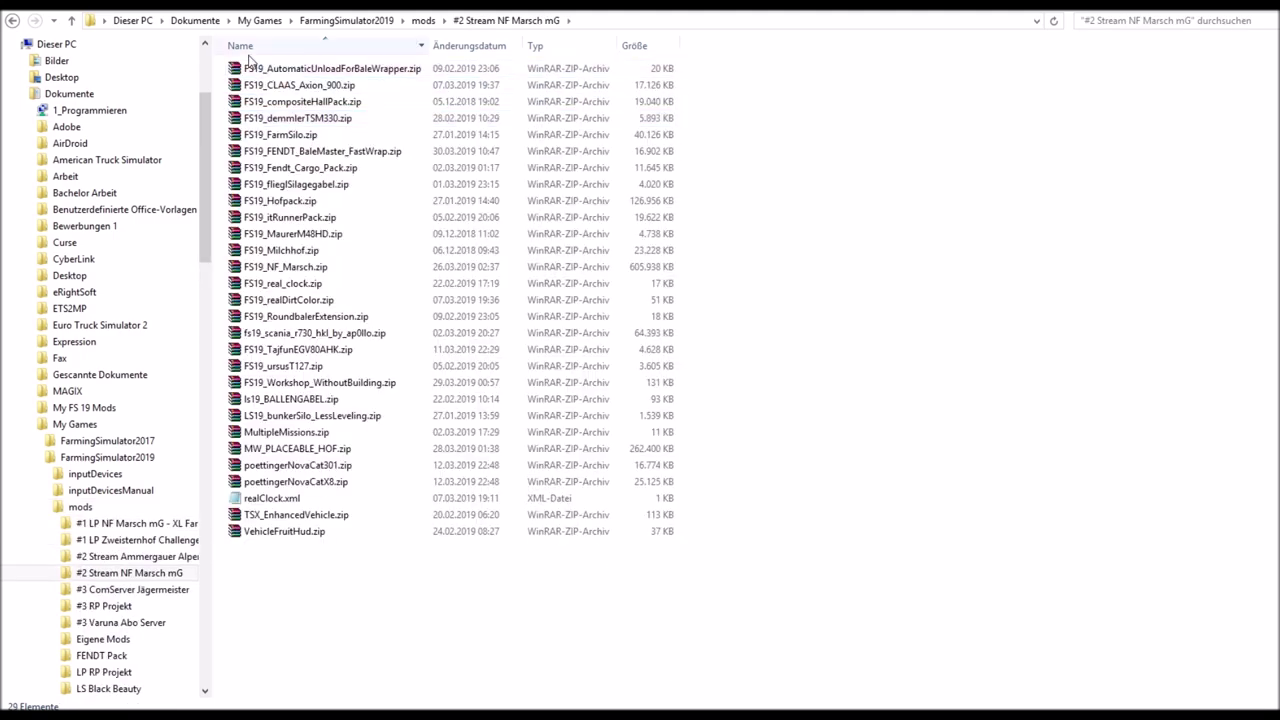
{"action": "left_click", "coordinate": [13, 21]}
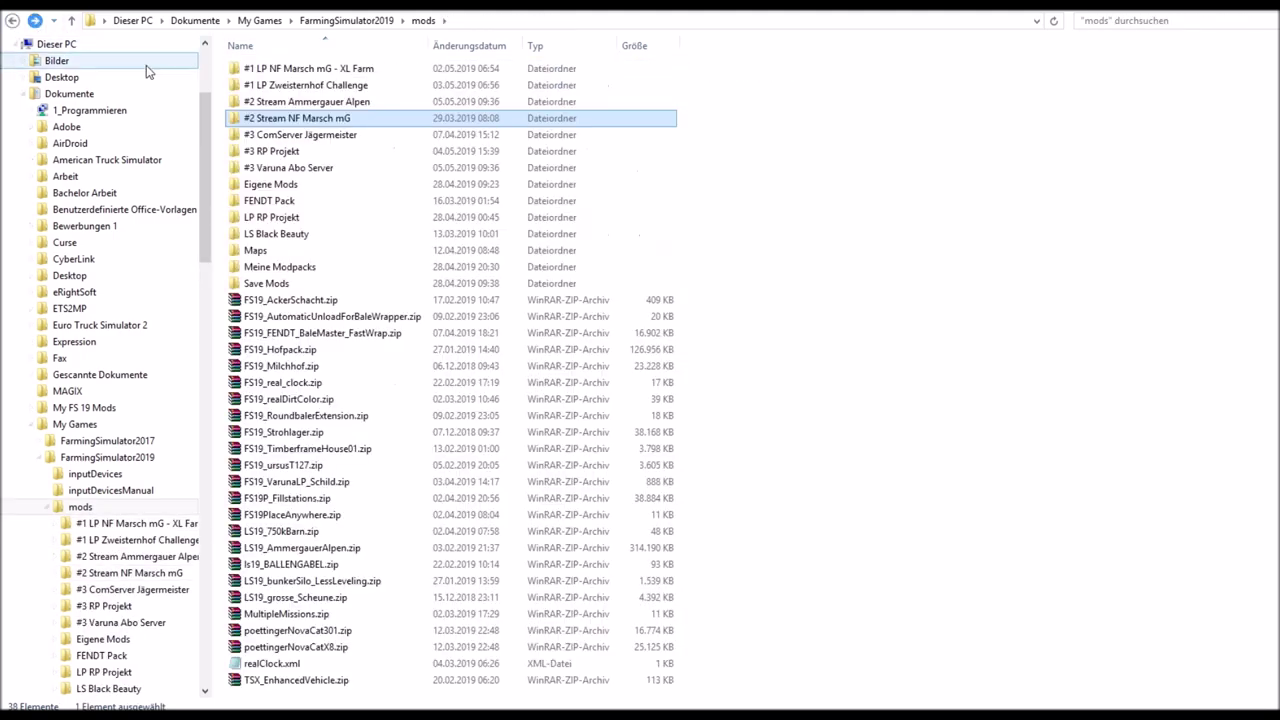
{"action": "left_click", "coordinate": [333, 136]}
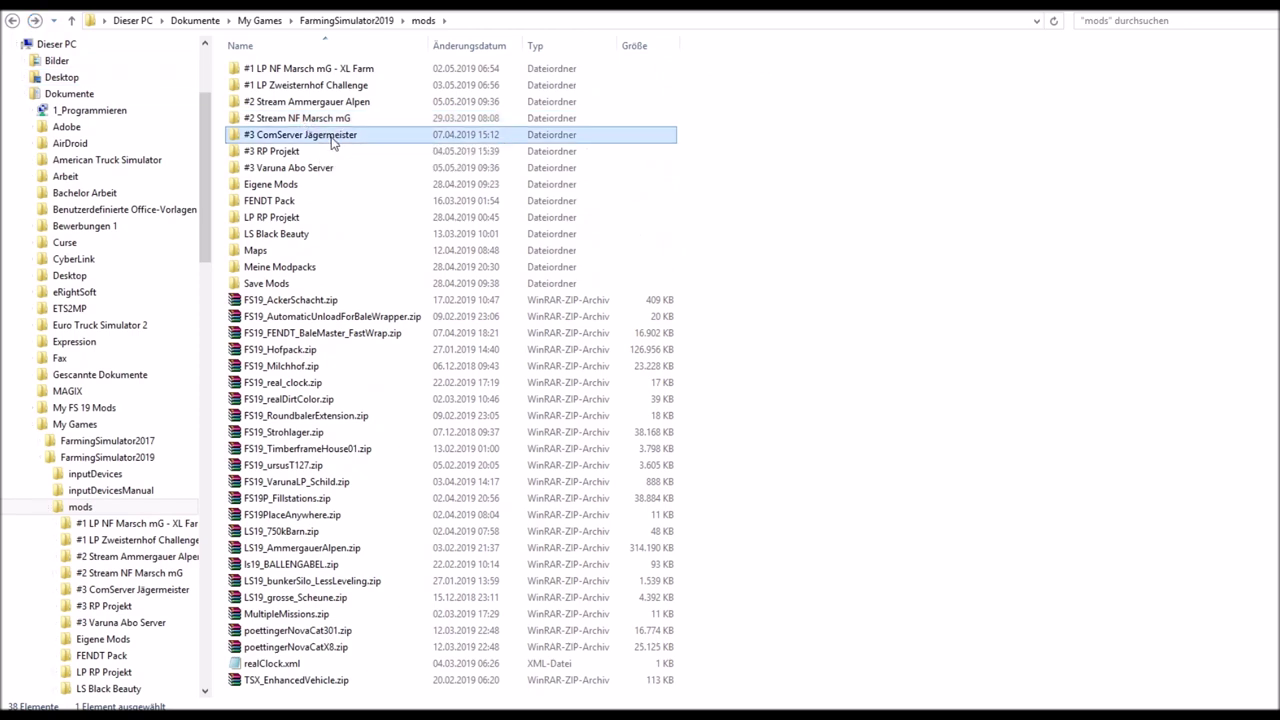
{"action": "left_click", "coordinate": [318, 152]}
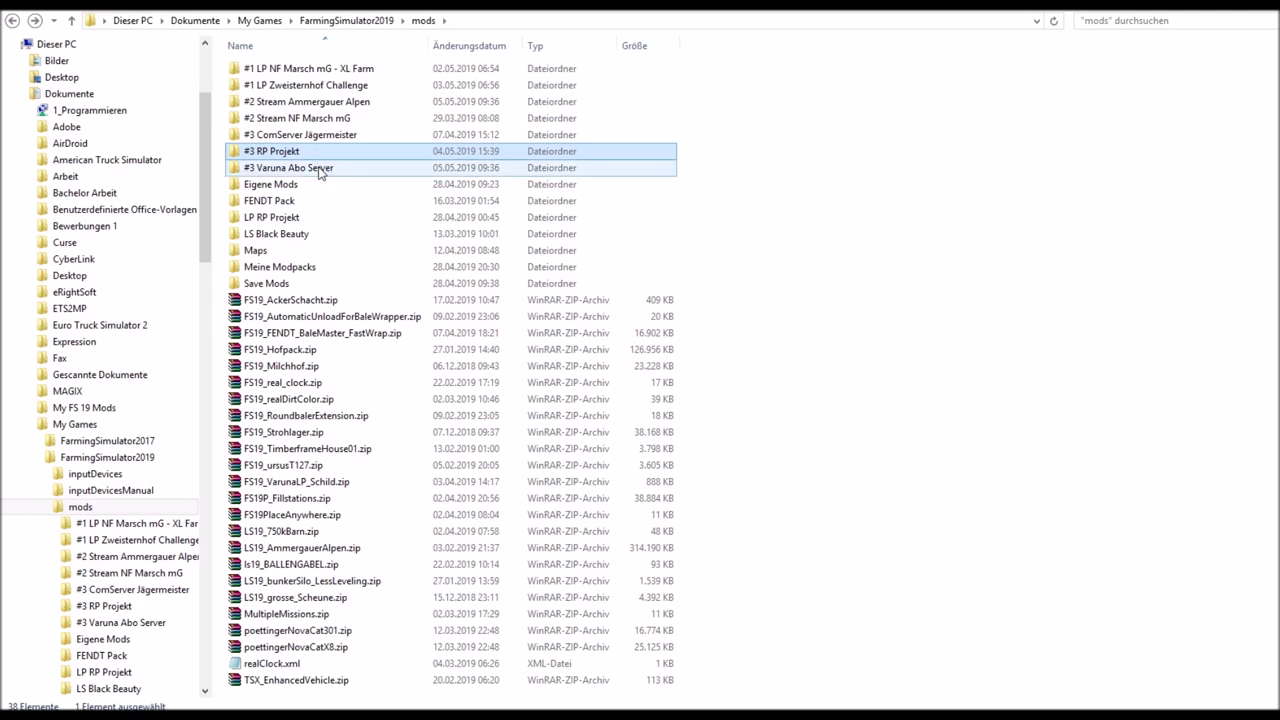
{"action": "left_click", "coordinate": [320, 170]}
{"action": "left_click", "coordinate": [327, 187]}
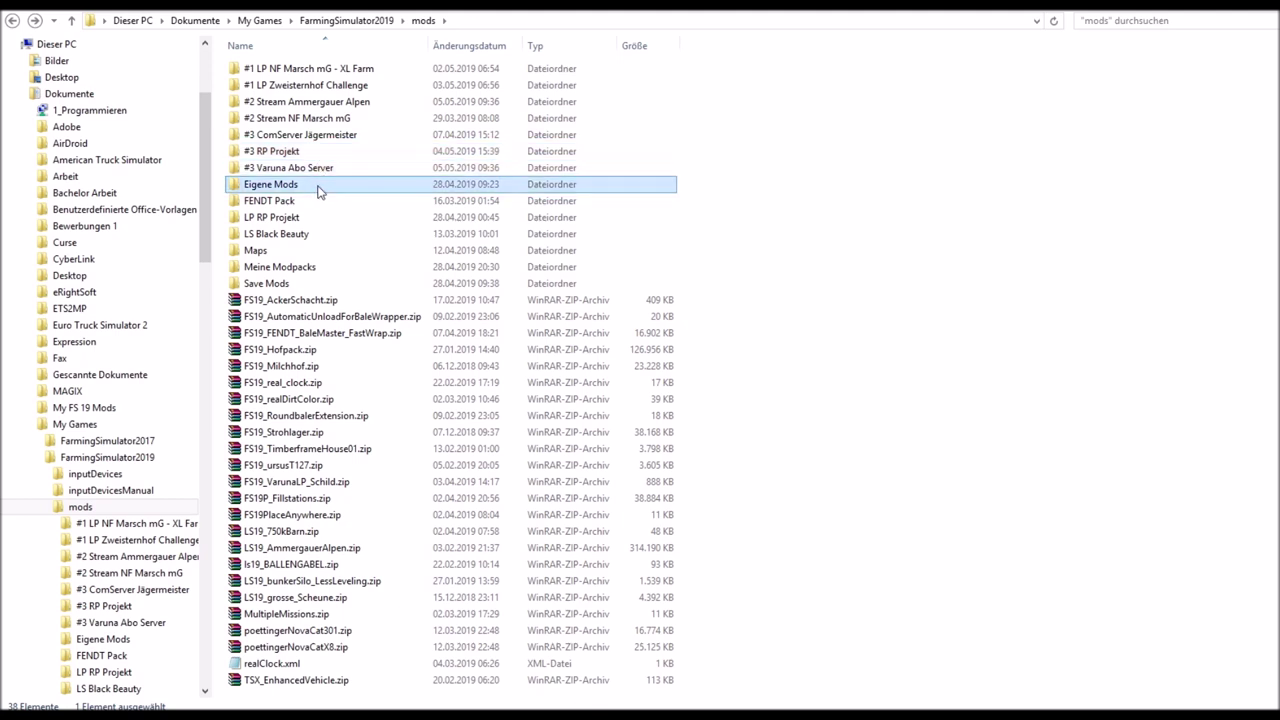
Look through the mod archives stored in the Save Mods folder and return to the mods folder
{"action": "double_click", "coordinate": [292, 286]}
{"action": "left_click", "coordinate": [329, 268]}
{"action": "scroll", "coordinate": [340, 272], "scroll_direction": "down", "scroll_amount": 18}
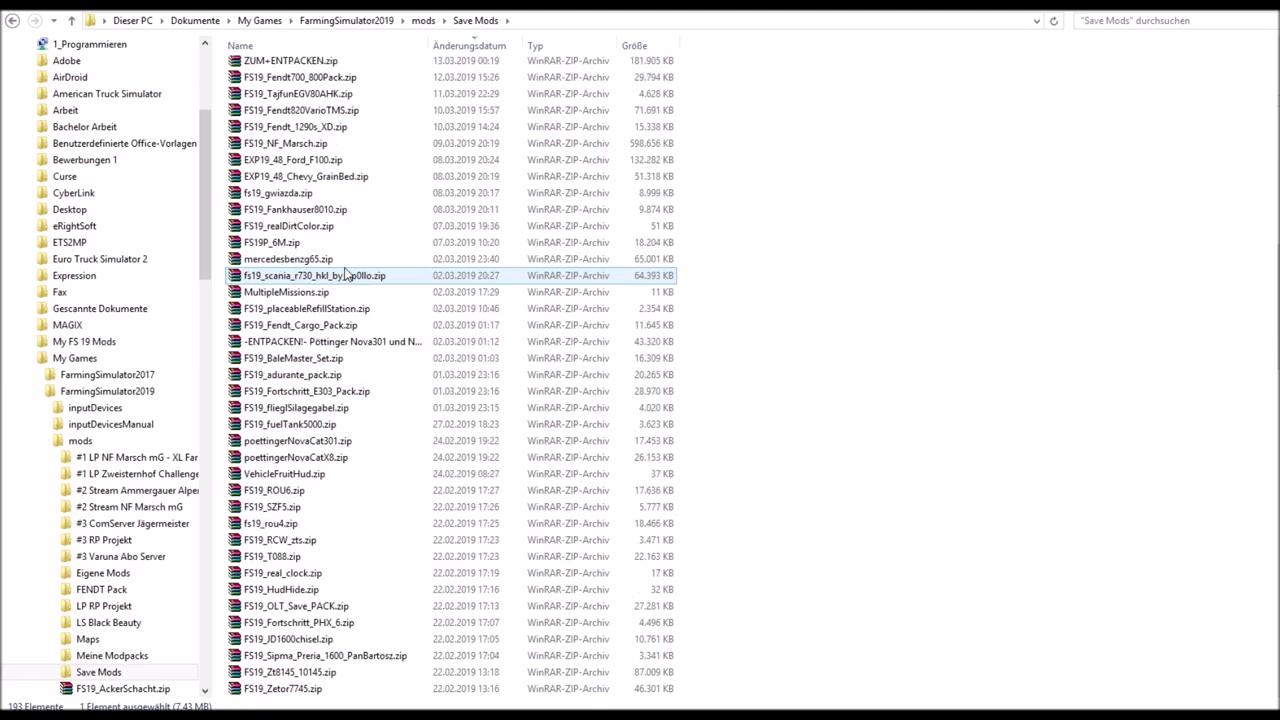
{"action": "scroll", "coordinate": [345, 273], "scroll_direction": "down", "scroll_amount": 18}
{"action": "scroll", "coordinate": [345, 273], "scroll_direction": "down", "scroll_amount": 12}
{"action": "scroll", "coordinate": [345, 273], "scroll_direction": "up", "scroll_amount": 11}
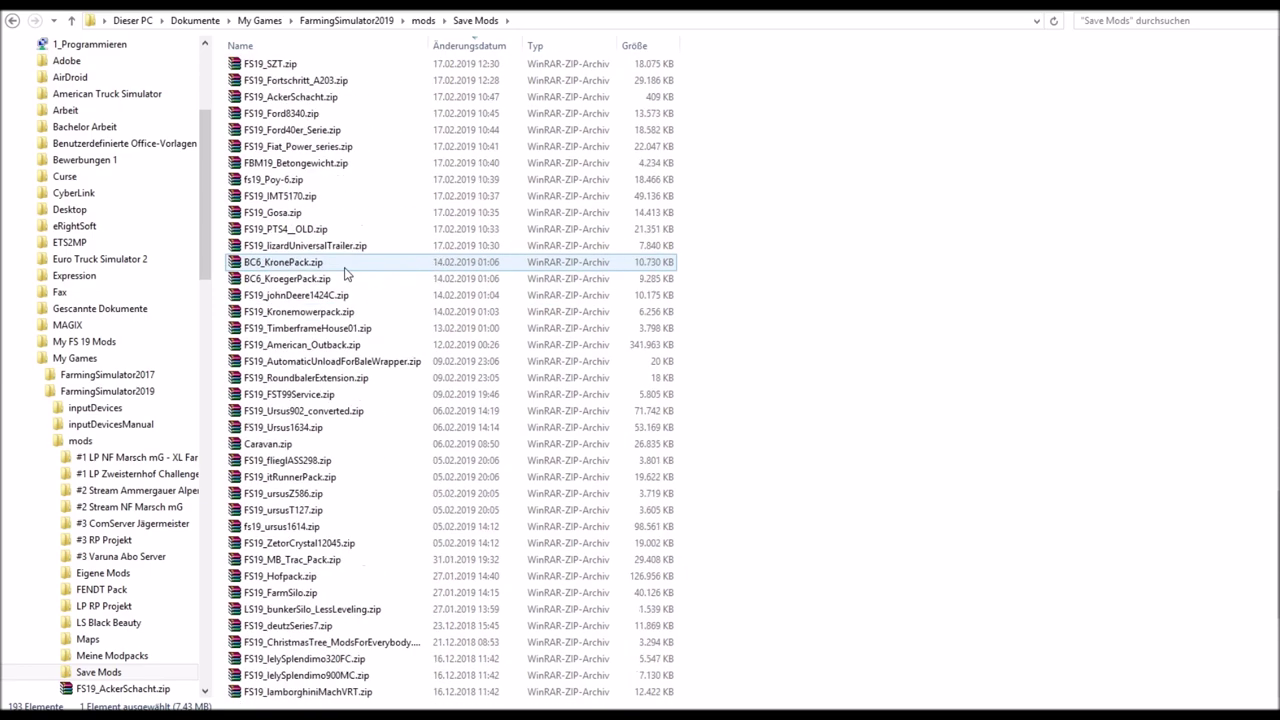
{"action": "left_click", "coordinate": [13, 25]}
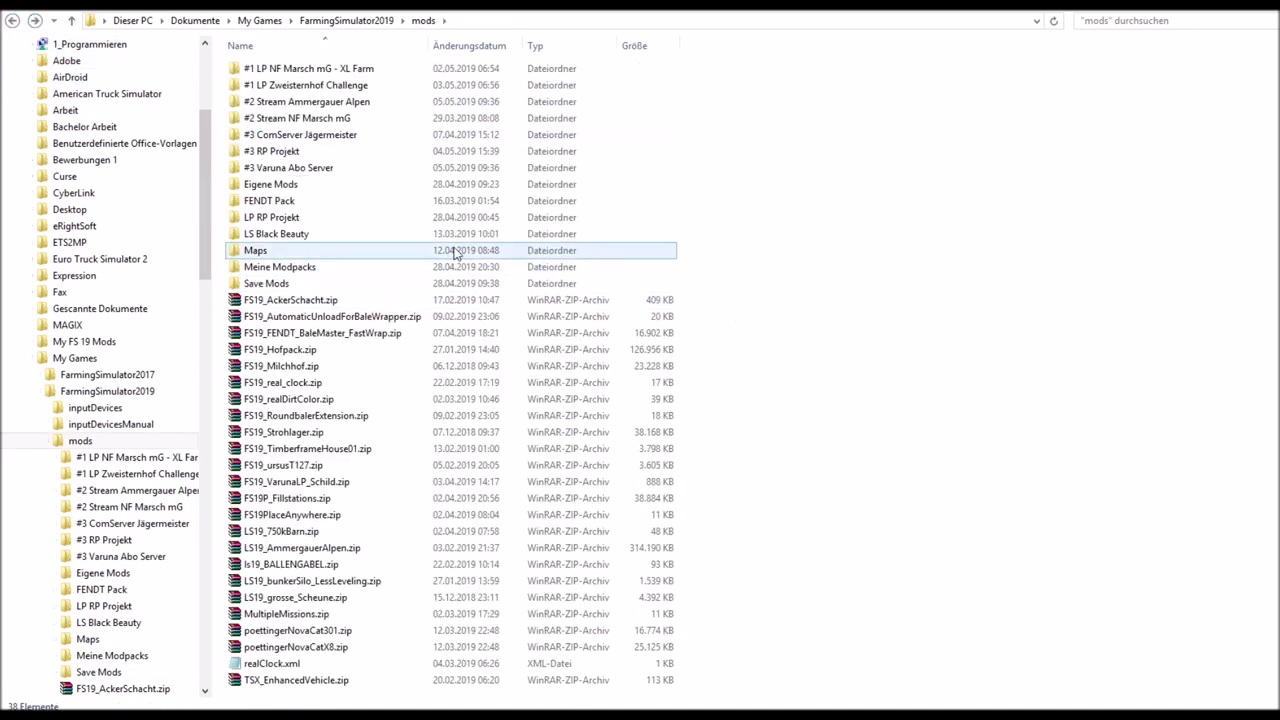
Examine the full set of mod files in the #2 Stream Ammergauer Alpen folder and return to the mods folder
{"action": "double_click", "coordinate": [334, 102]}
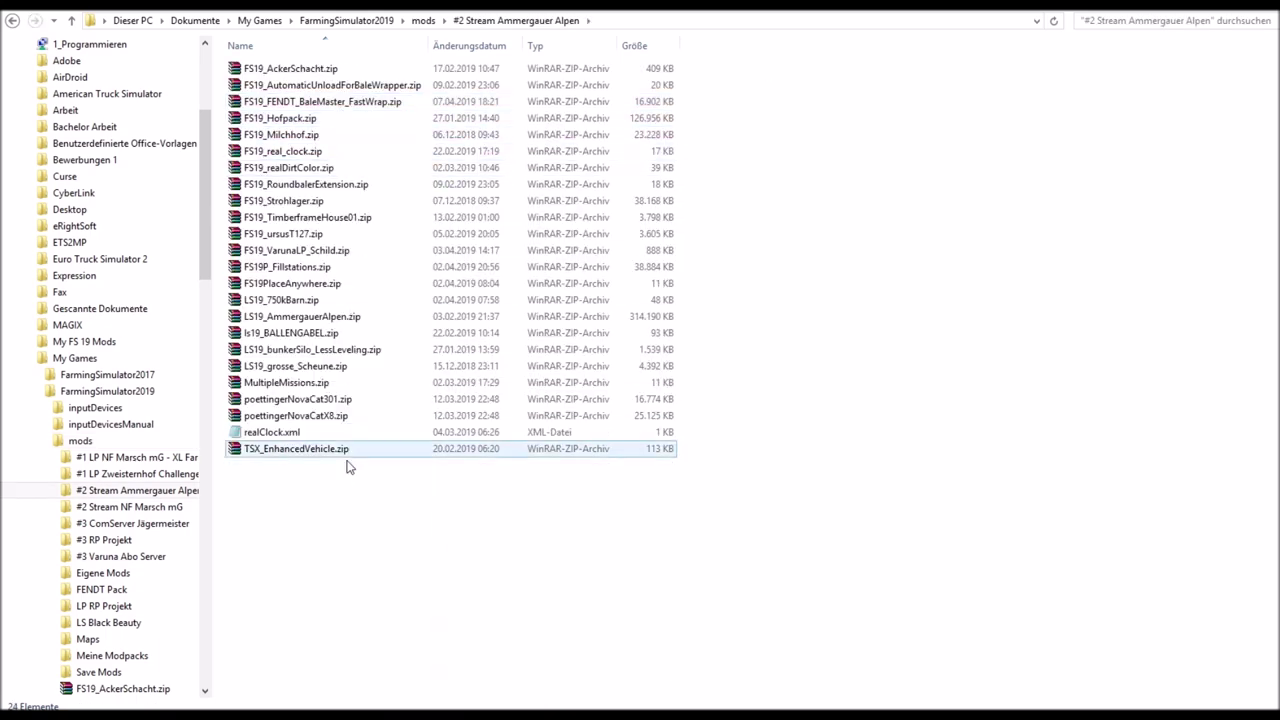
{"action": "left_click_drag", "start_coordinate": [308, 478], "coordinate": [268, 72]}
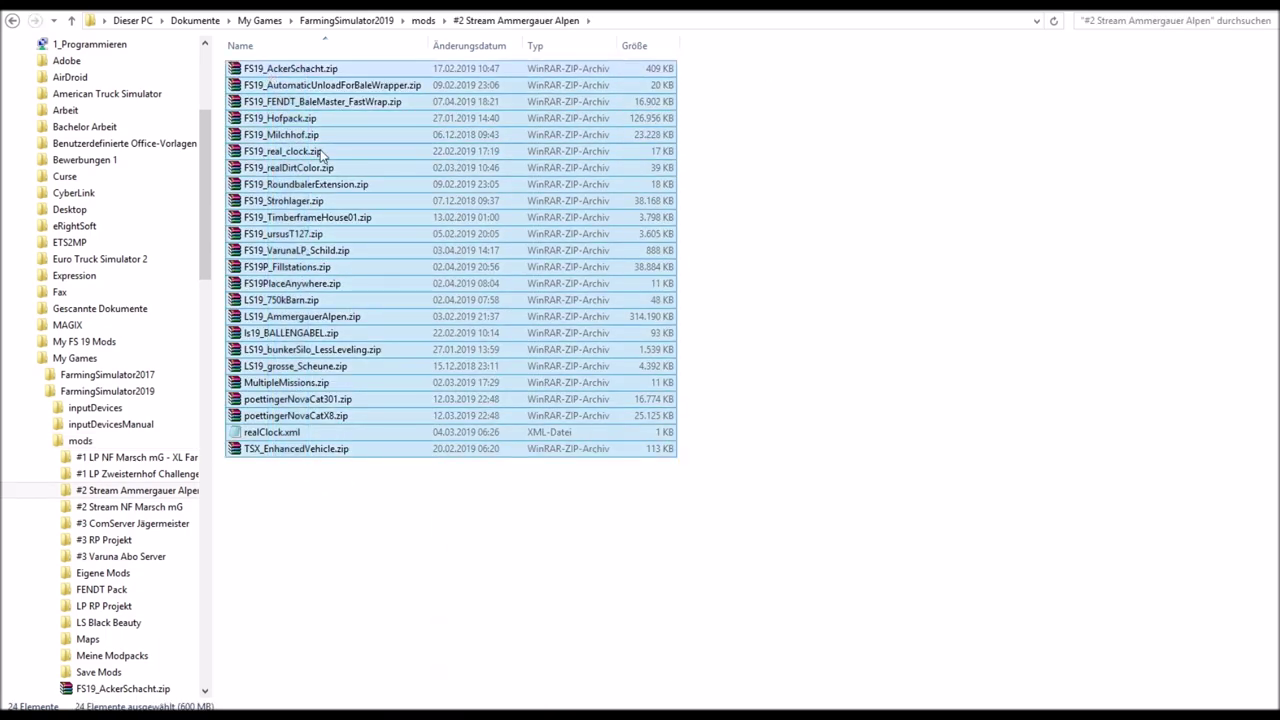
{"action": "left_click", "coordinate": [12, 22]}
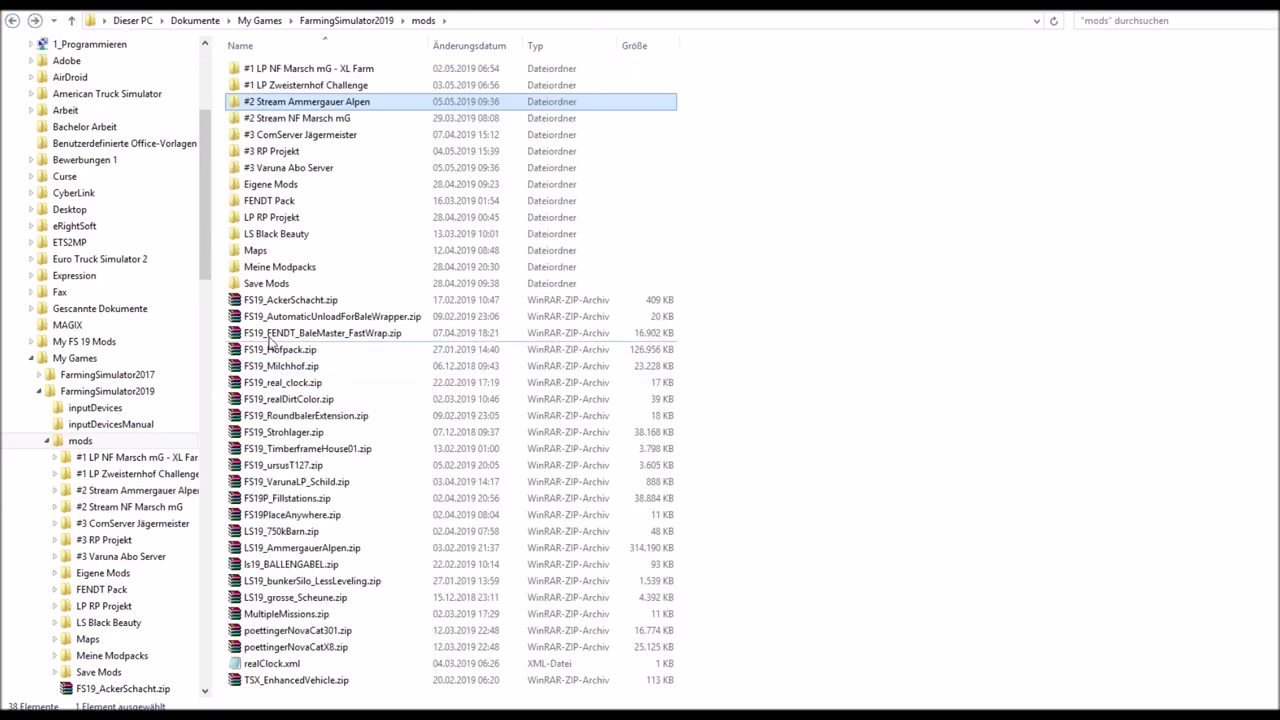
Move all loose mod files from the mods folder into #2 Stream Ammergauer Alpen, replacing the files of the same name
{"action": "left_click", "coordinate": [300, 300]}
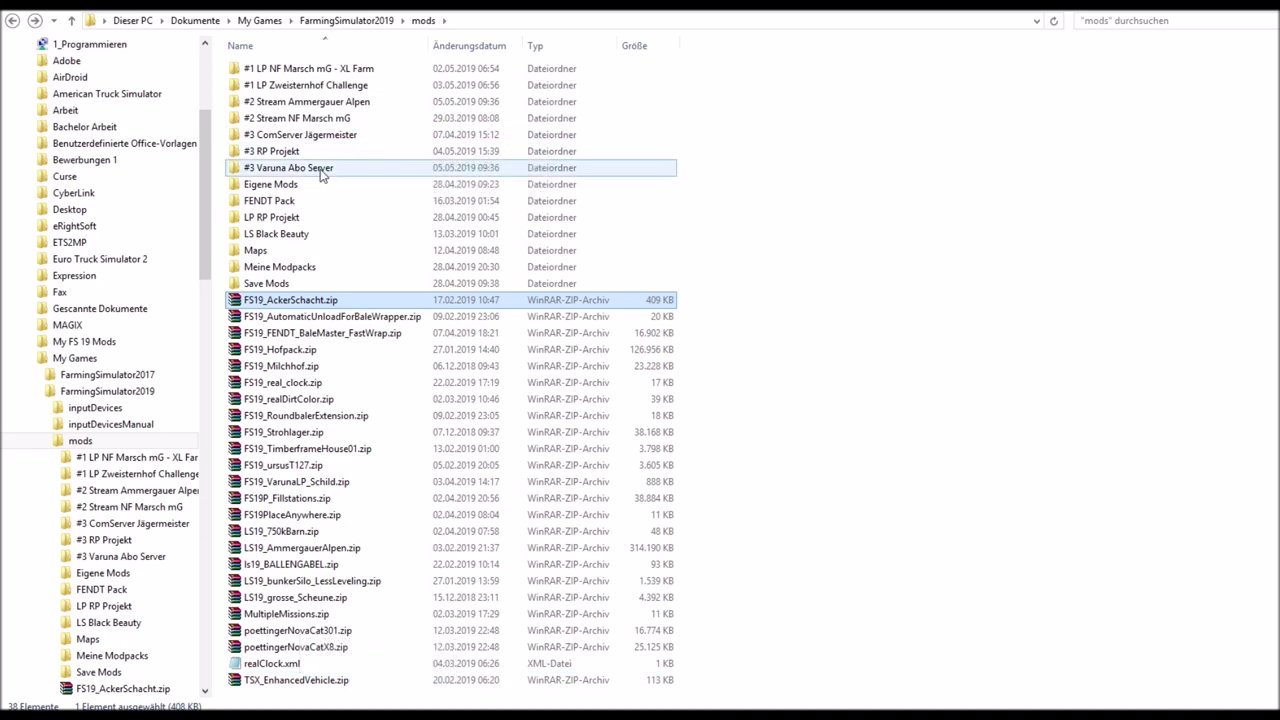
{"action": "left_click_drag", "start_coordinate": [724, 685], "coordinate": [288, 300]}
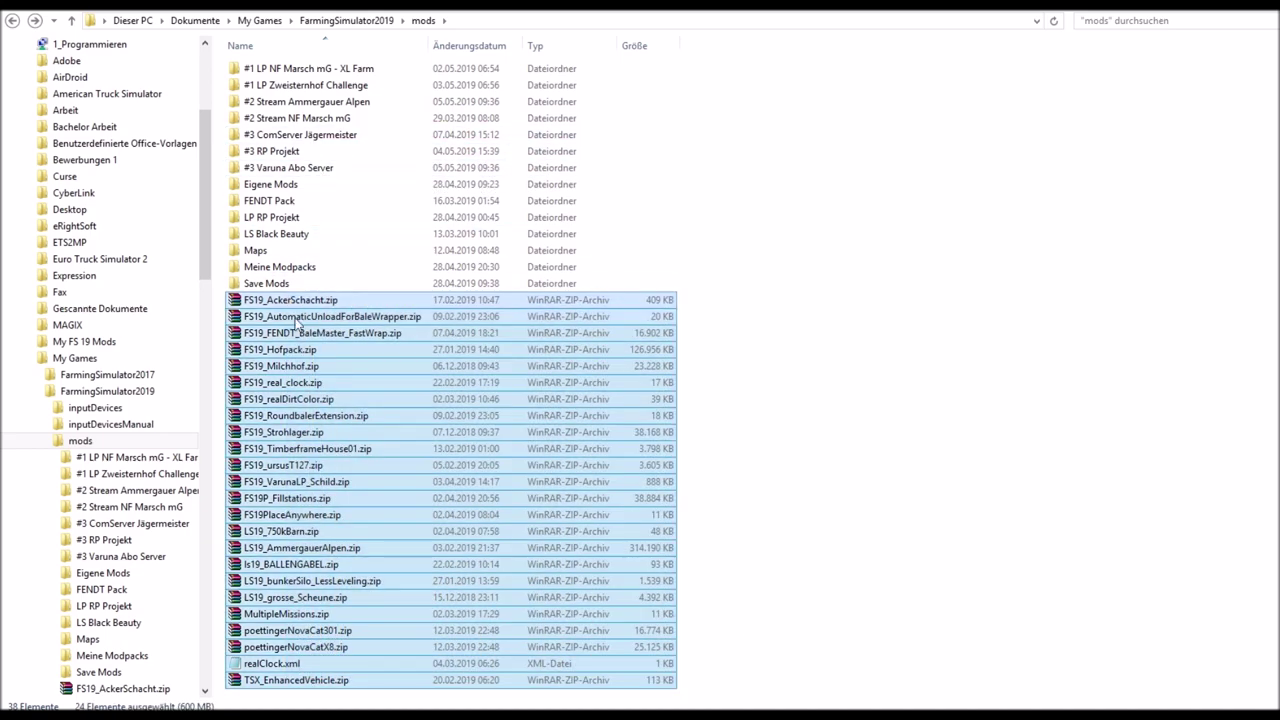
{"action": "left_click_drag", "start_coordinate": [310, 400], "coordinate": [347, 104]}
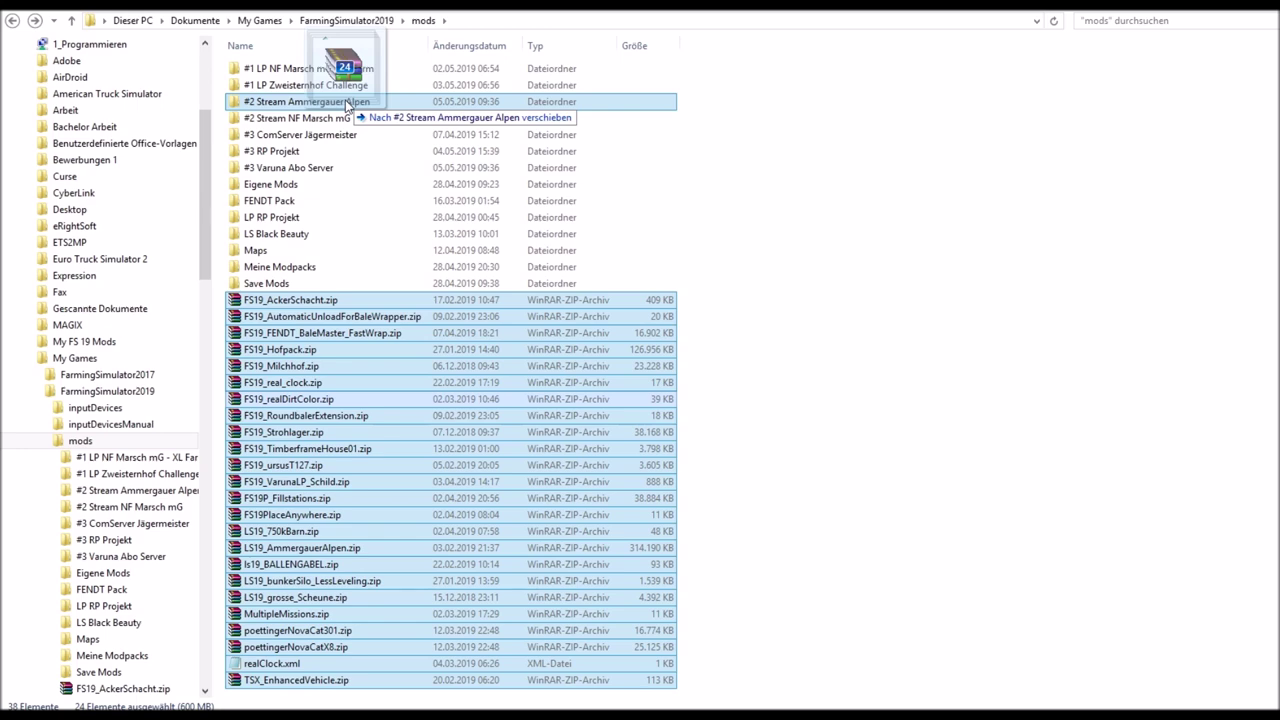
{"action": "left_click_drag", "start_coordinate": [347, 104], "coordinate": [347, 104]}
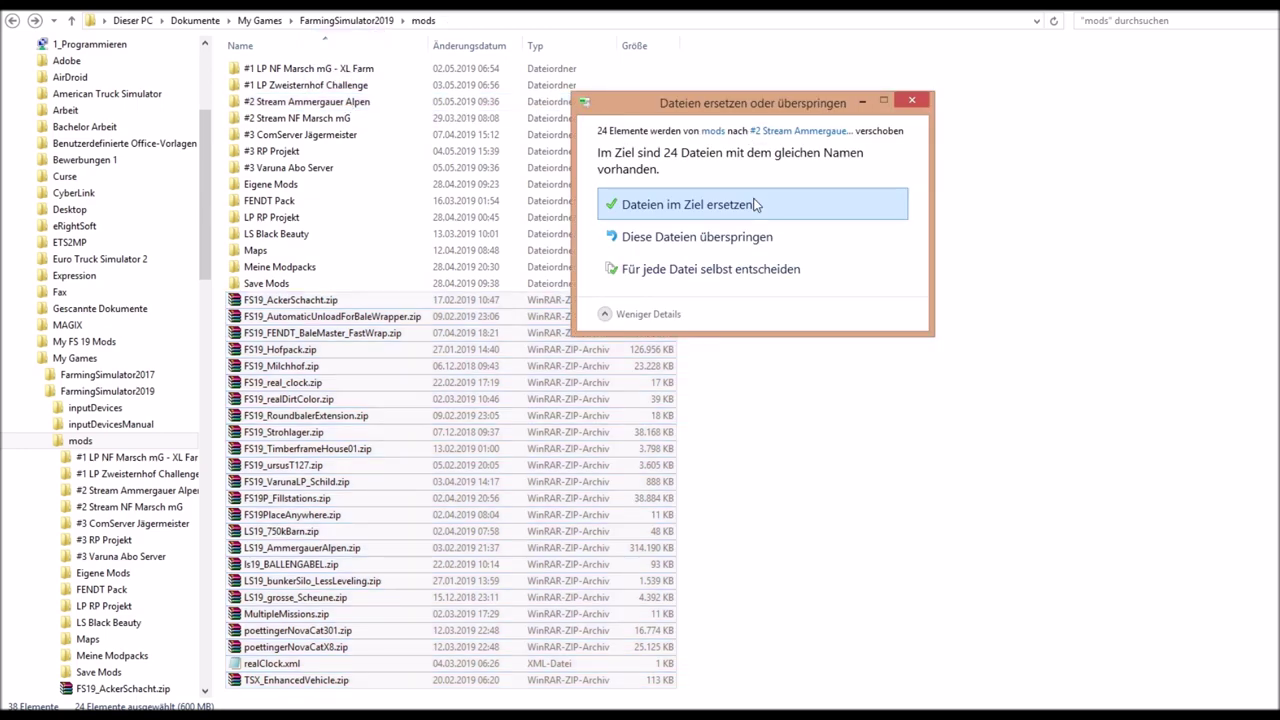
{"action": "left_click", "coordinate": [756, 205]}
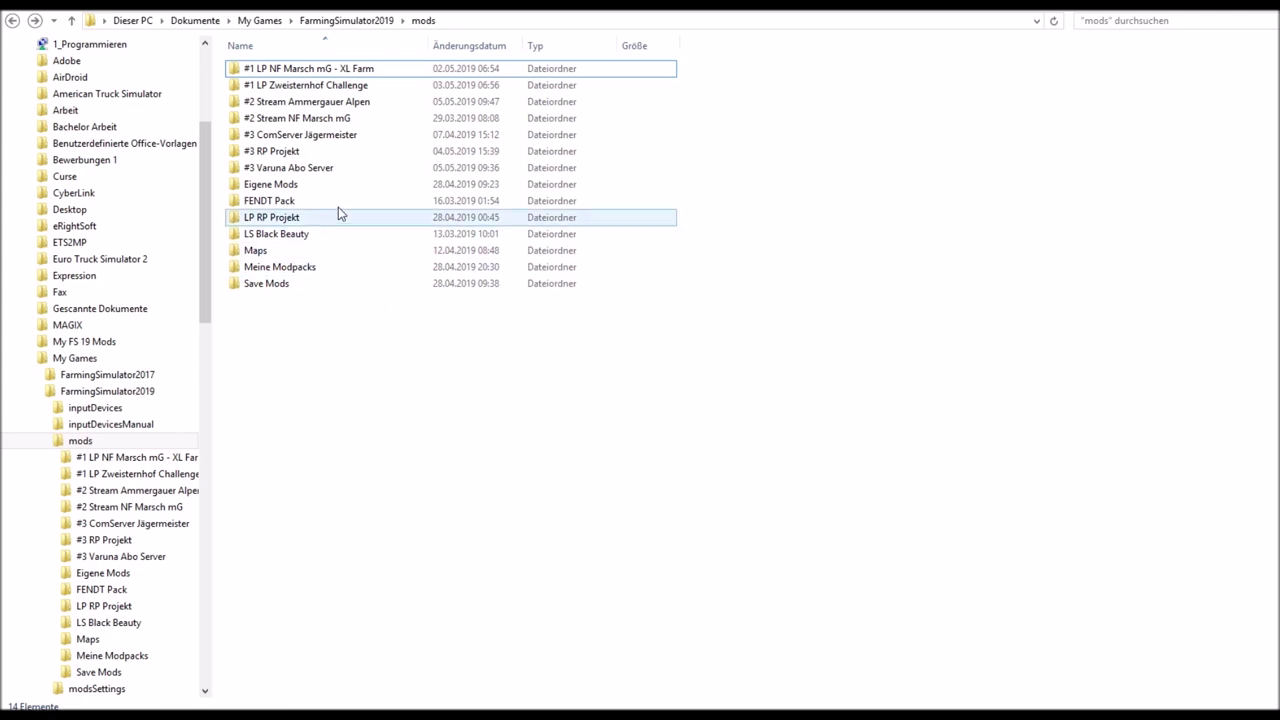
Permanently delete the Neuer Ordner subfolder inside #3 Varuna Abo Server after checking its contents
{"action": "mouse_move", "coordinate": [323, 170]}
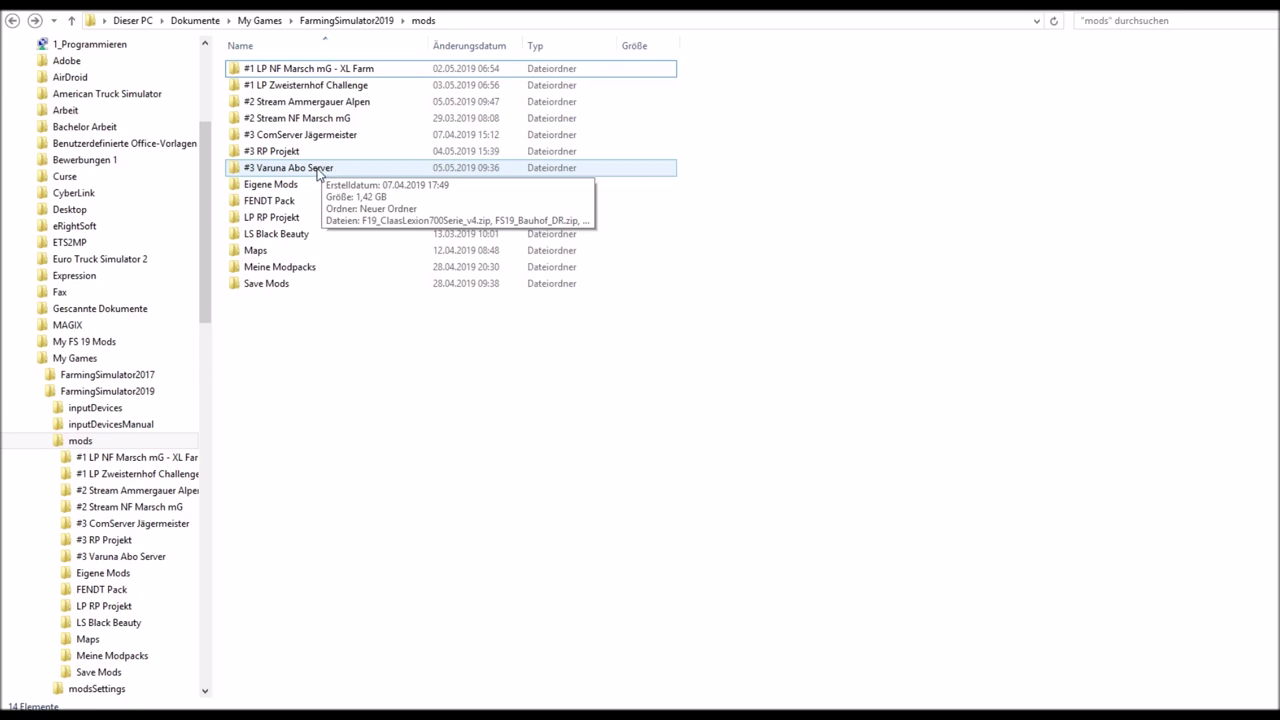
{"action": "double_click", "coordinate": [318, 170]}
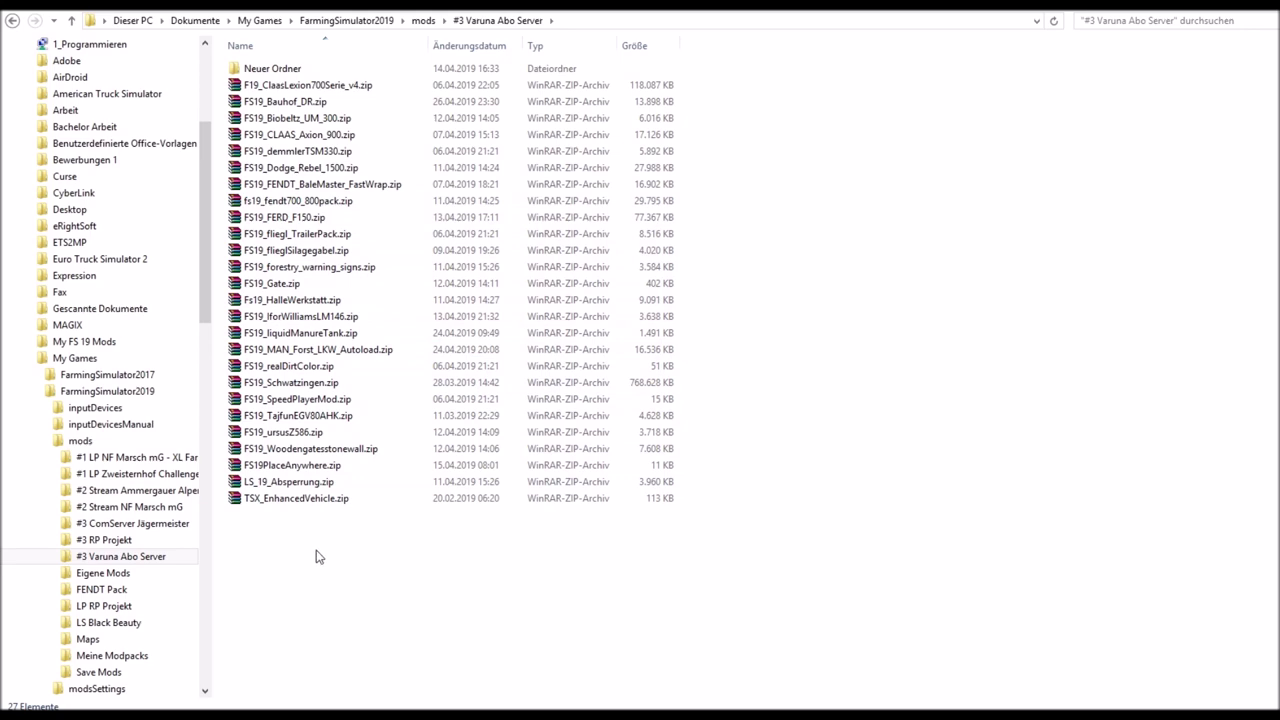
{"action": "double_click", "coordinate": [275, 68]}
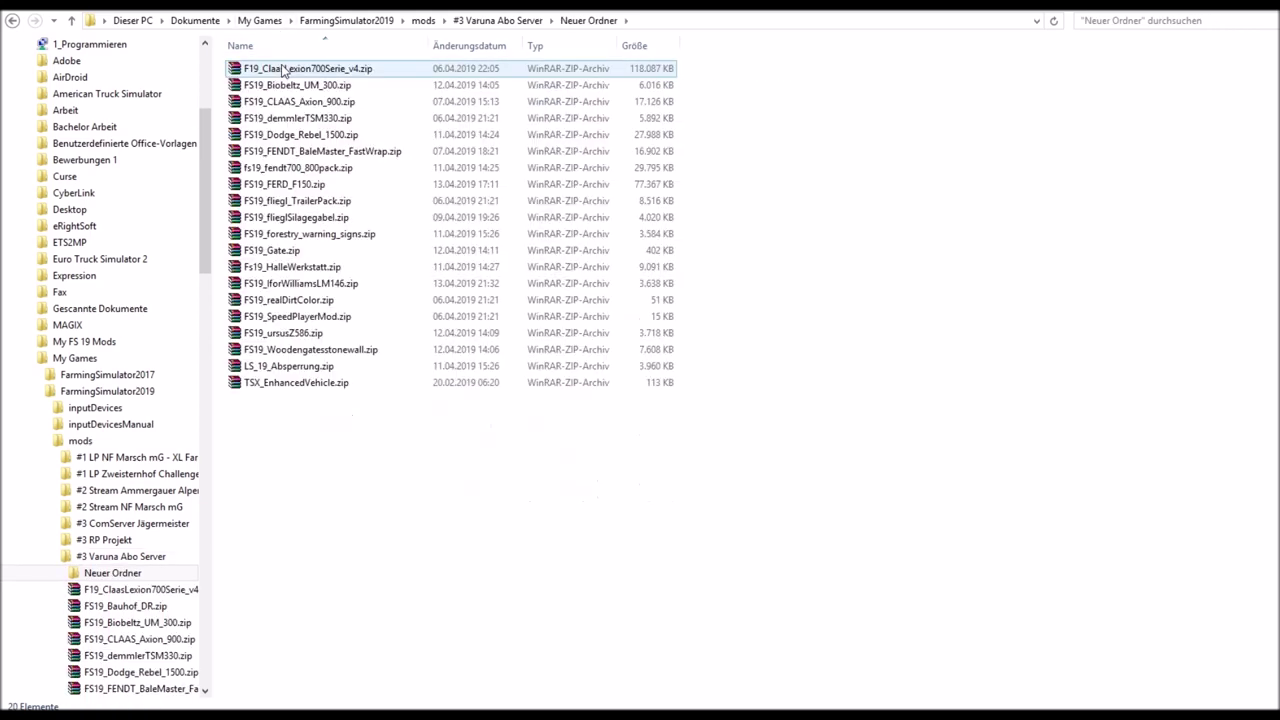
{"action": "left_click", "coordinate": [12, 20]}
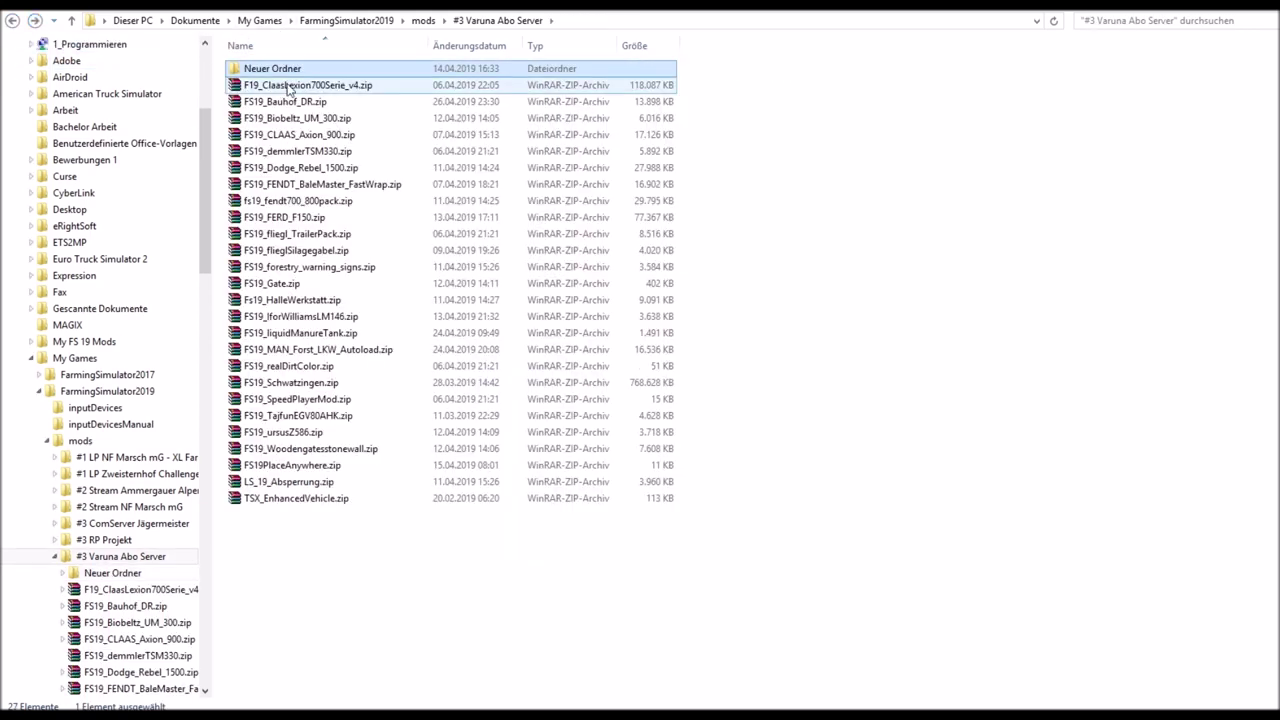
{"action": "key", "text": "Delete"}
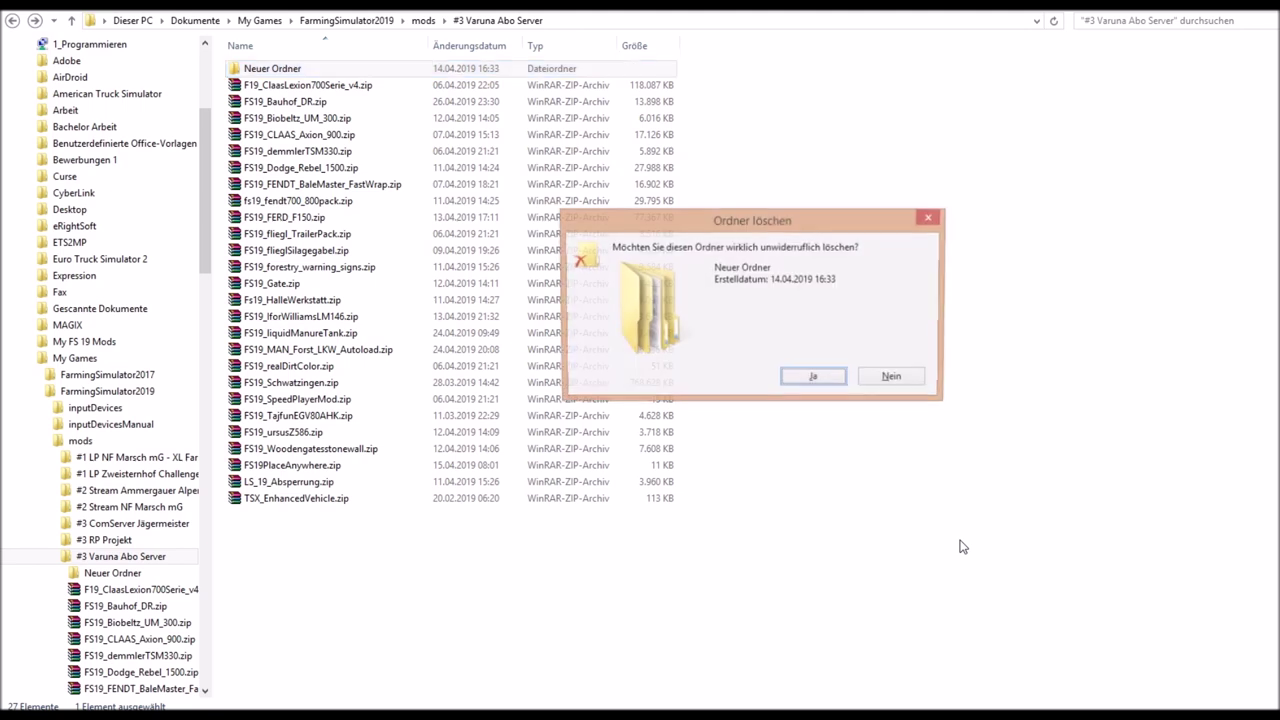
{"action": "key", "text": "Return"}
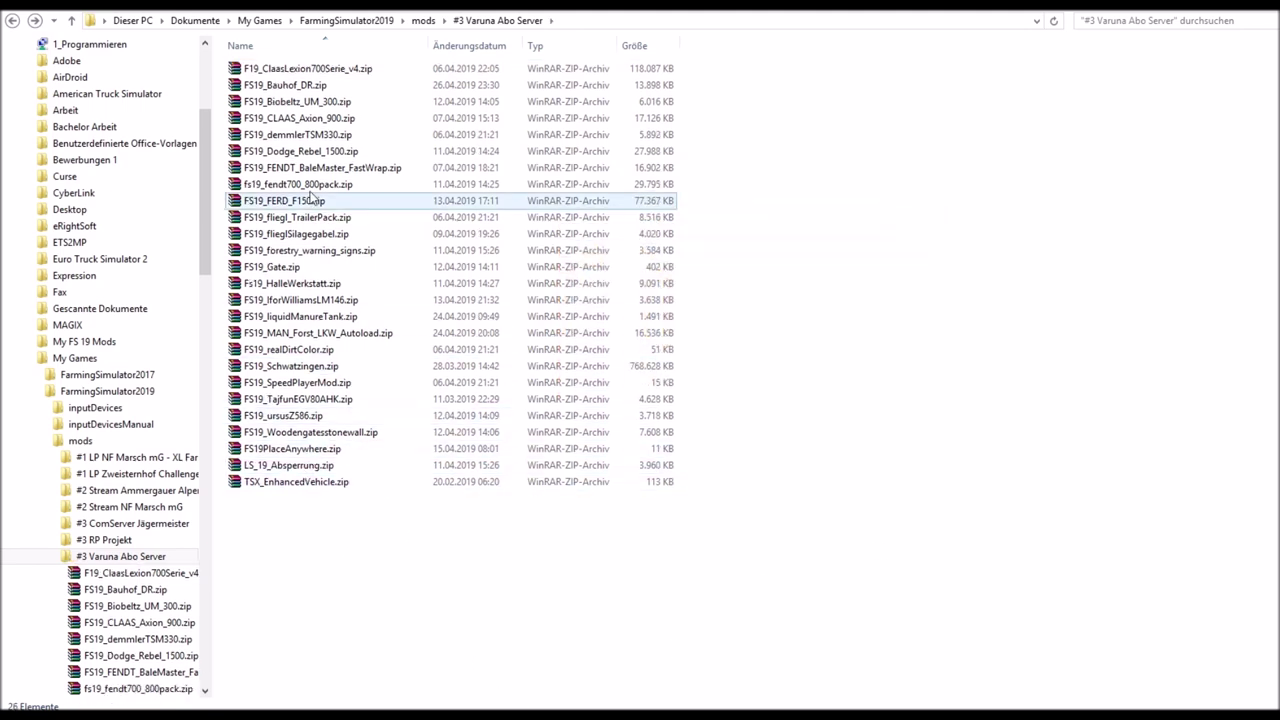
Copy all mod archives from the #3 Varuna Abo Server folder directly into the mods folder
{"action": "left_click", "coordinate": [298, 368]}
{"action": "left_click_drag", "start_coordinate": [322, 515], "coordinate": [286, 64]}
{"action": "right_click", "coordinate": [287, 169]}
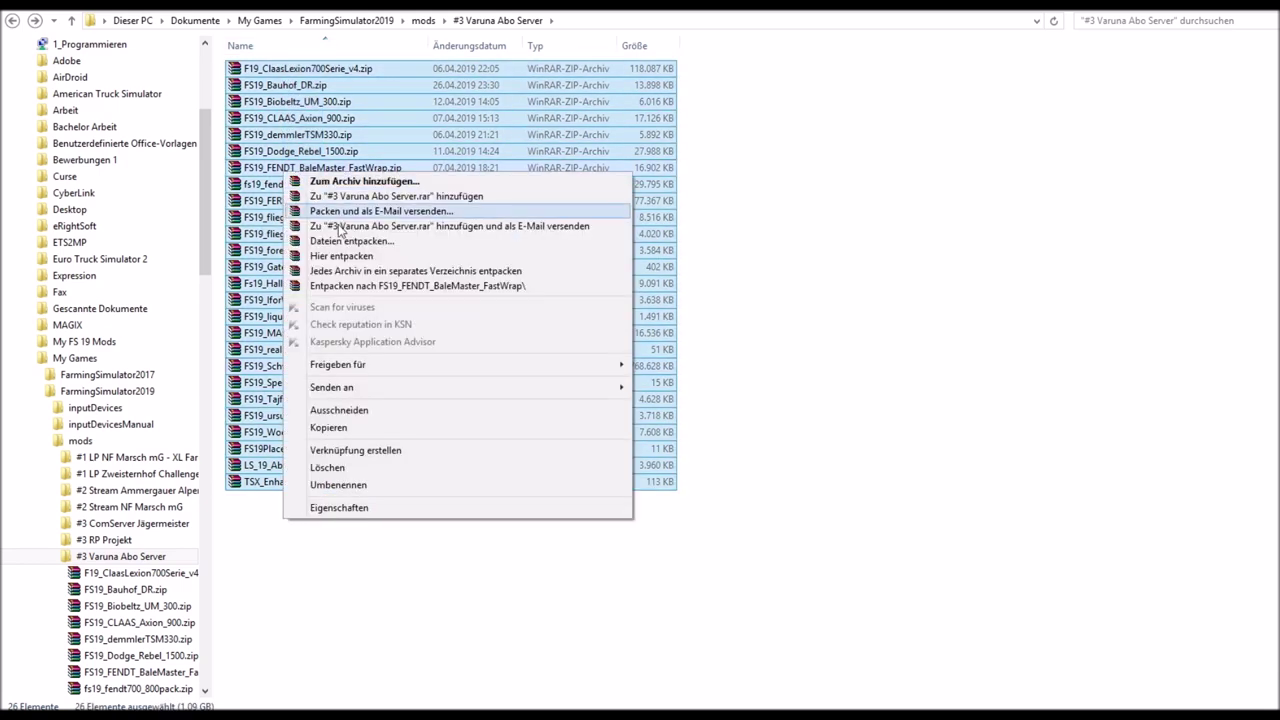
{"action": "left_click", "coordinate": [371, 427]}
{"action": "left_click", "coordinate": [352, 535]}
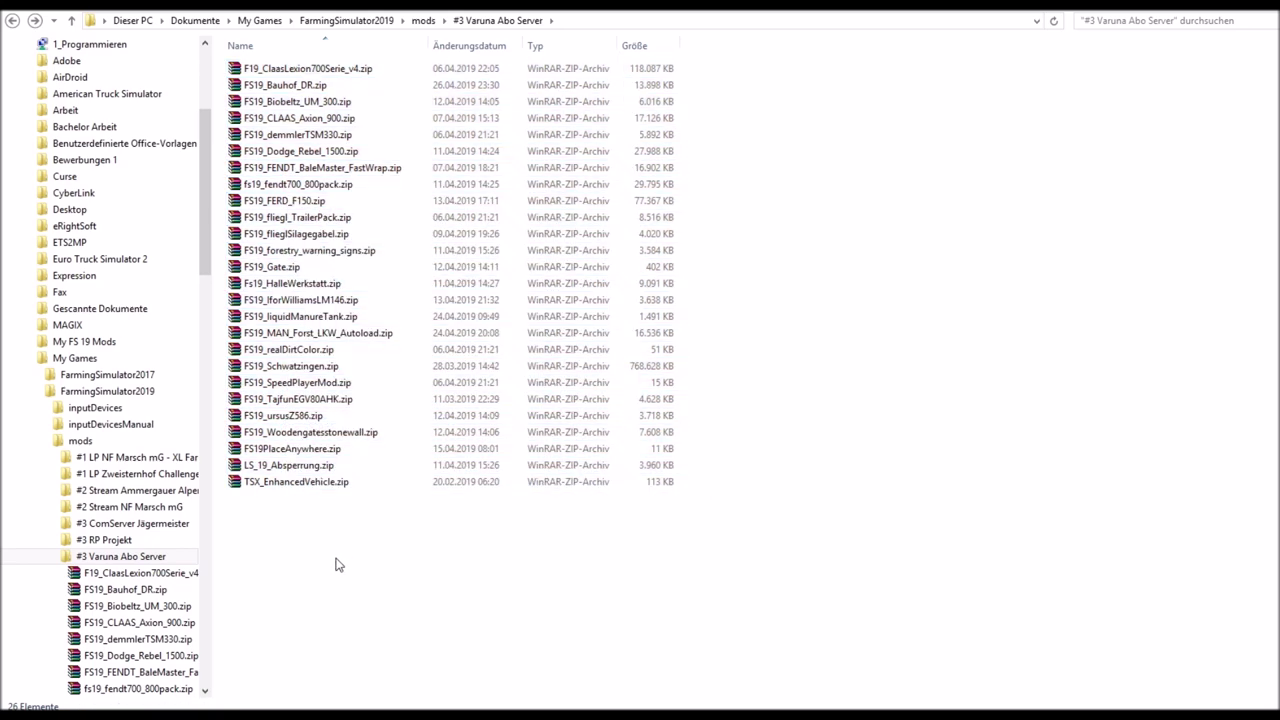
{"action": "left_click", "coordinate": [424, 21]}
{"action": "left_click", "coordinate": [305, 384]}
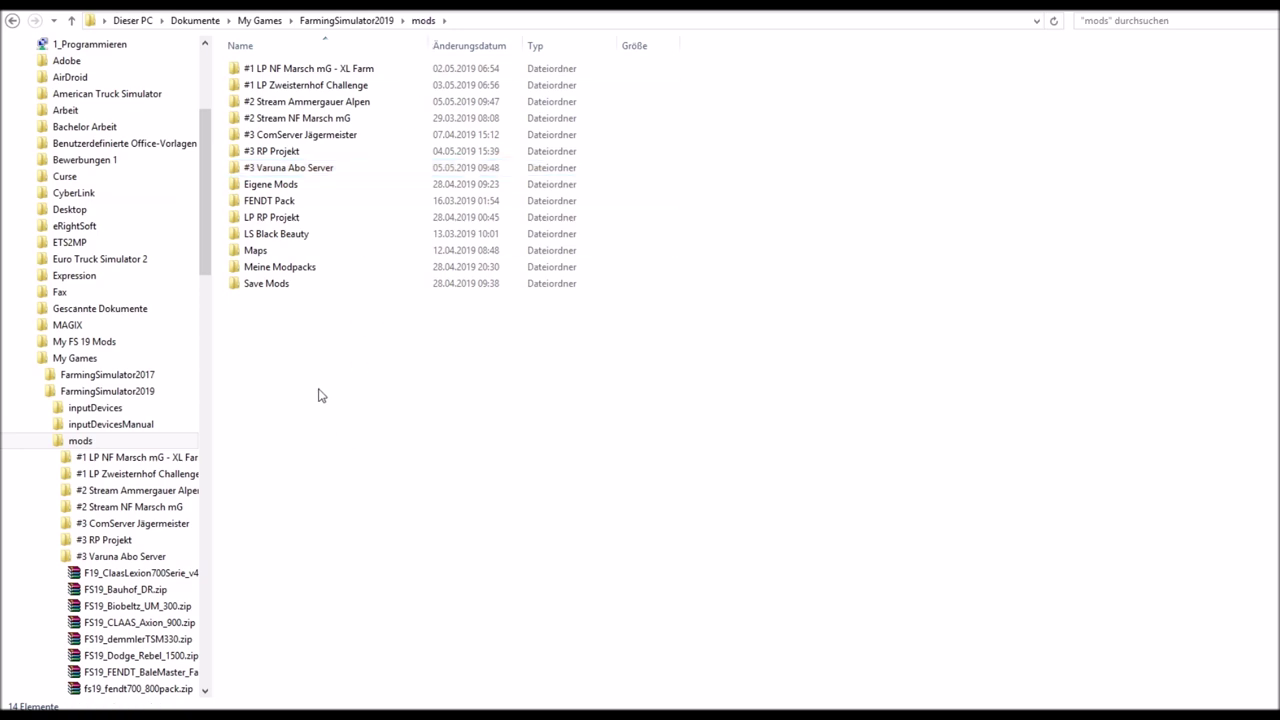
{"action": "right_click", "coordinate": [294, 372]}
{"action": "left_click", "coordinate": [381, 479]}
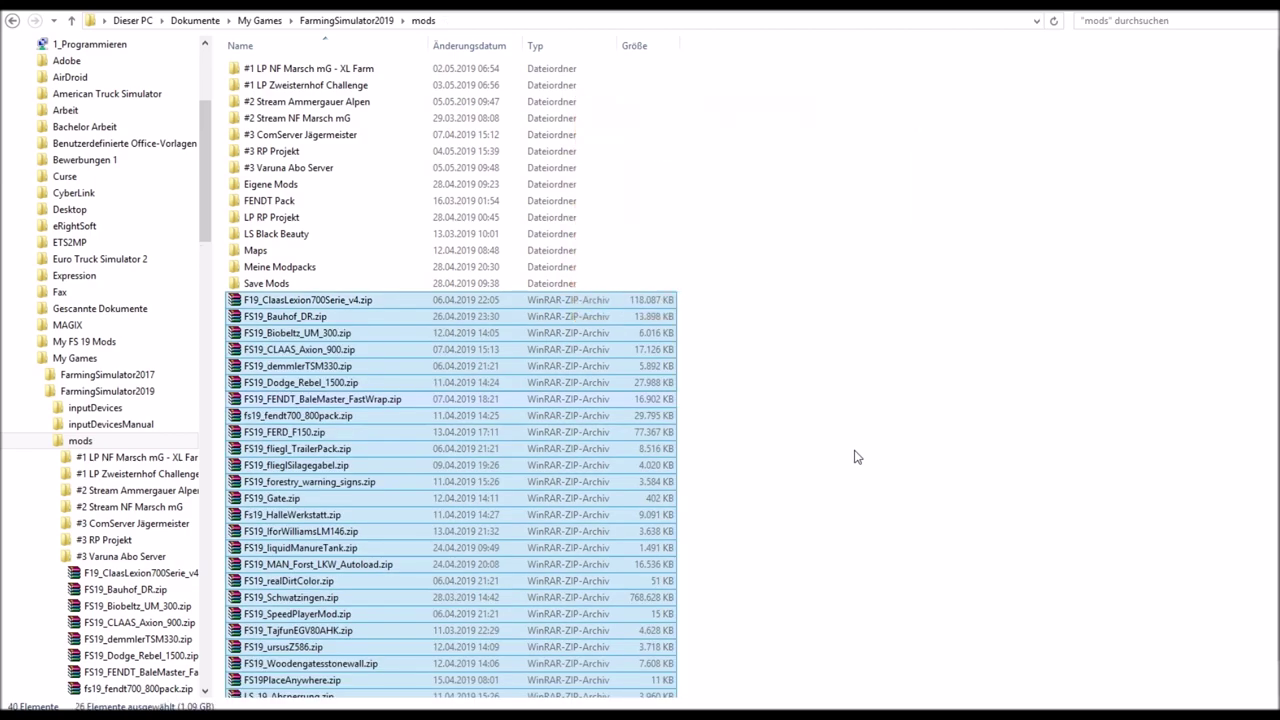
{"action": "left_click", "coordinate": [855, 457]}
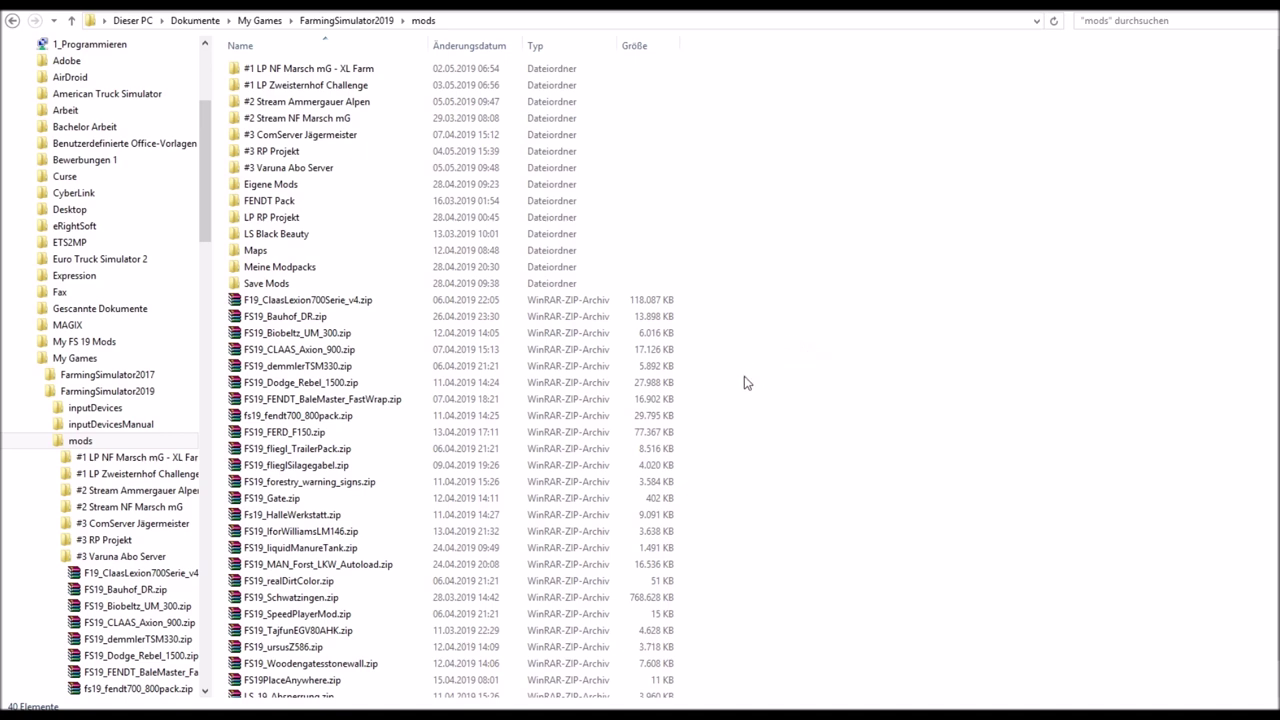
Move all loose mod archives from the mods folder into #3 Varuna Abo Server, replacing the files of the same name
{"action": "scroll", "coordinate": [735, 420], "scroll_direction": "down", "scroll_amount": 1}
{"action": "scroll", "coordinate": [735, 420], "scroll_direction": "up", "scroll_amount": 1}
{"action": "scroll", "coordinate": [735, 420], "scroll_direction": "down", "scroll_amount": 1}
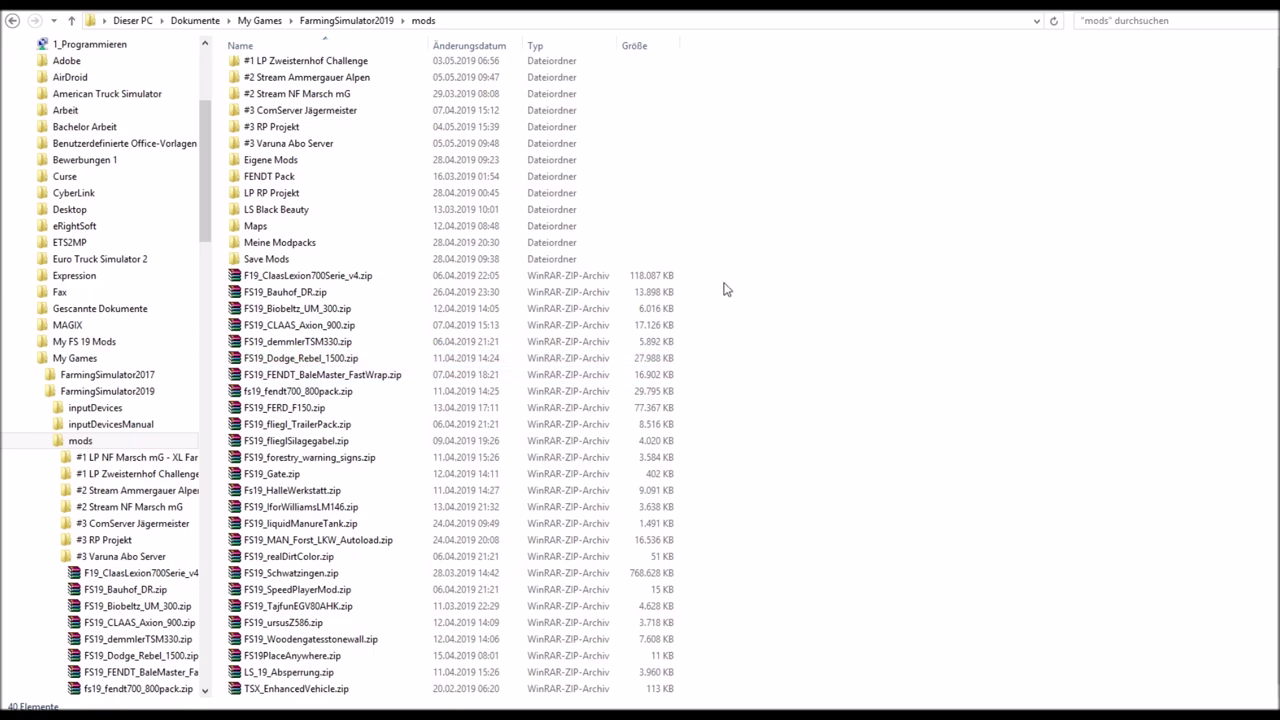
{"action": "left_click_drag", "start_coordinate": [730, 289], "coordinate": [312, 700]}
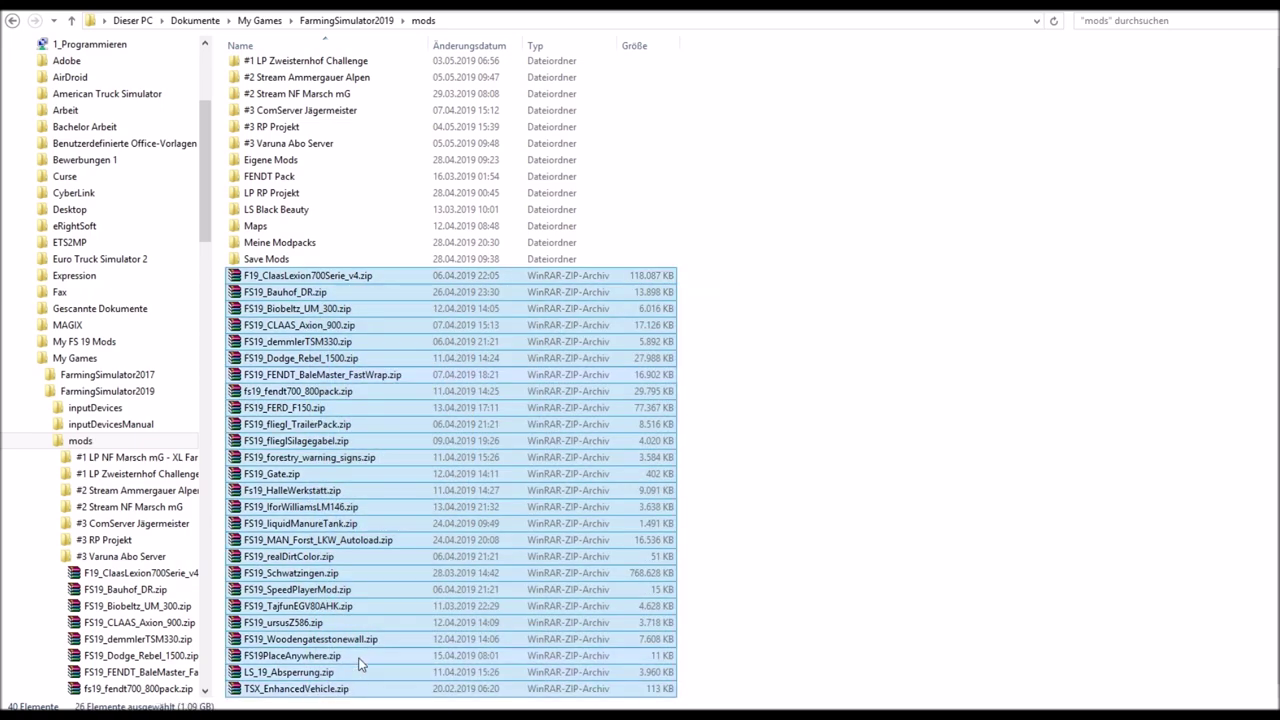
{"action": "scroll", "coordinate": [405, 506], "scroll_direction": "up", "scroll_amount": 1}
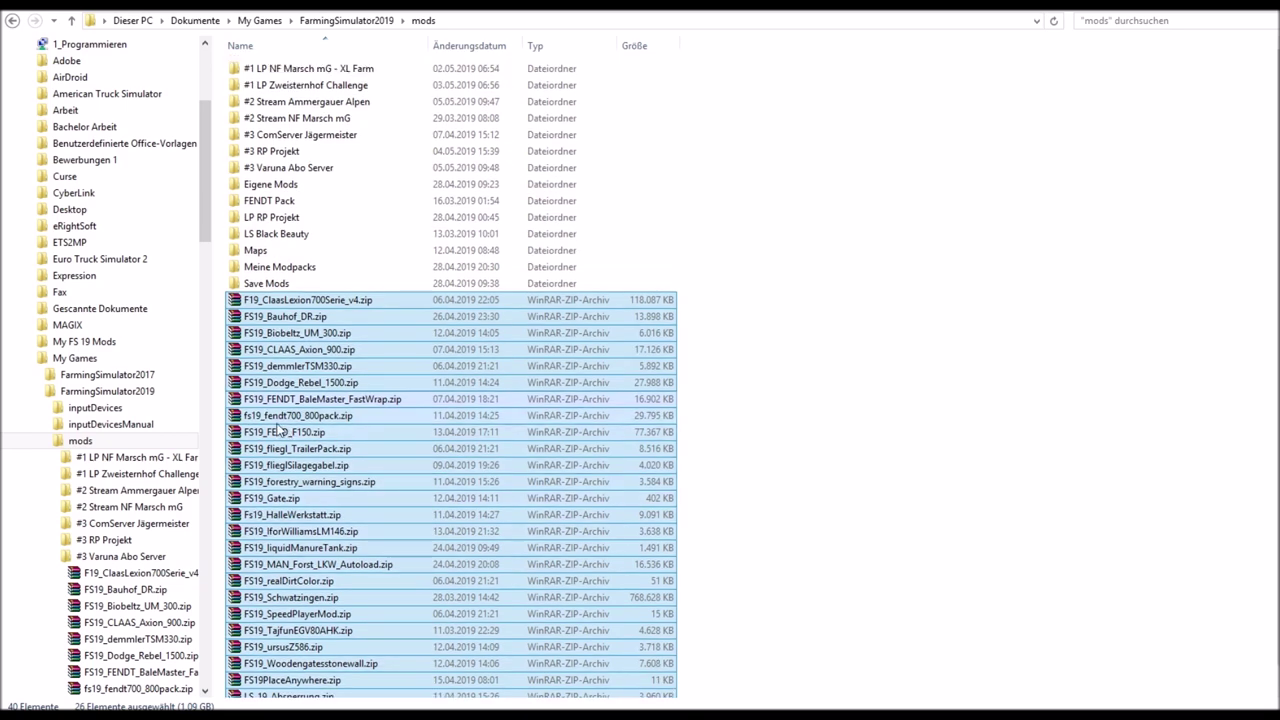
{"action": "left_click_drag", "start_coordinate": [312, 399], "coordinate": [321, 172]}
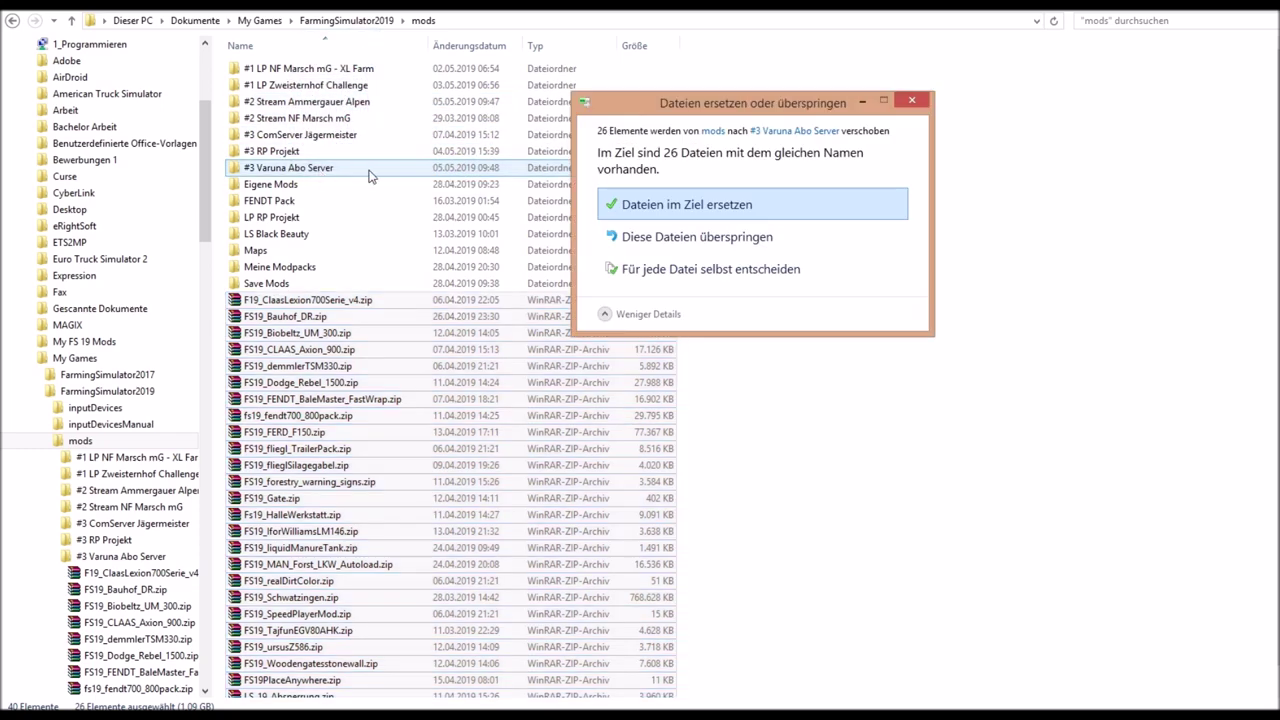
{"action": "left_click", "coordinate": [778, 204]}
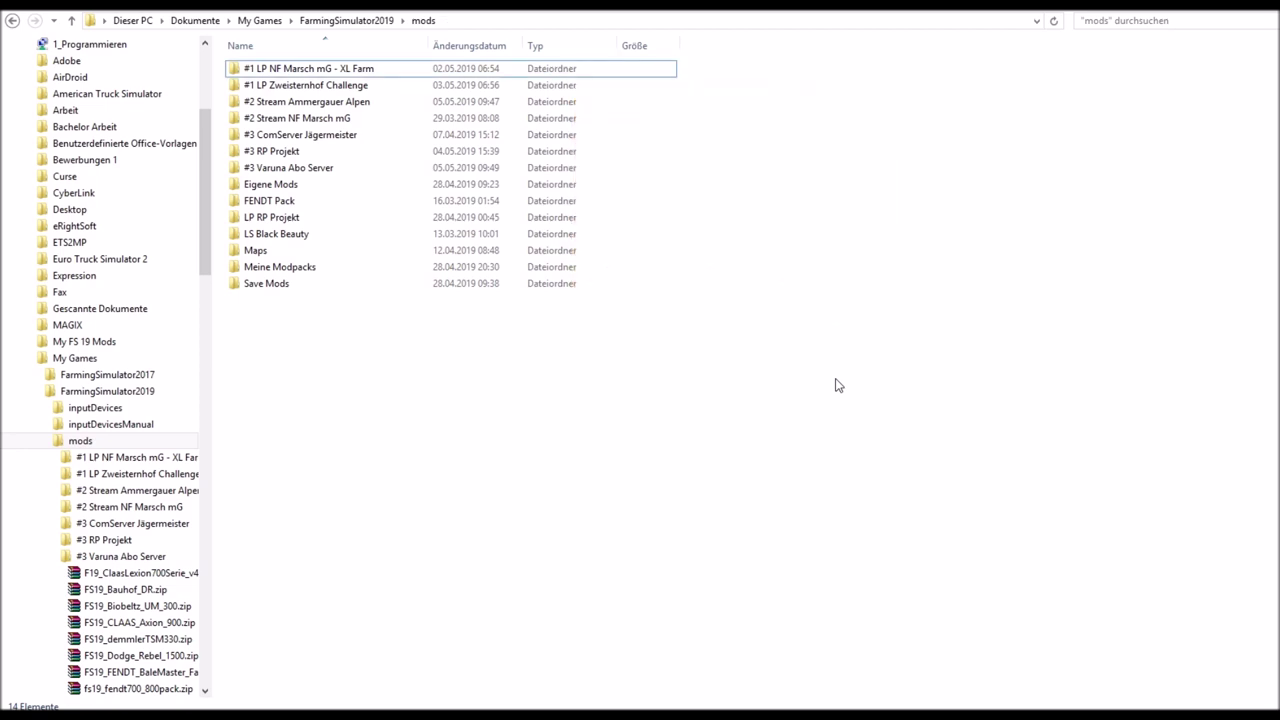
Check the contents of the #3 Varuna Abo Server folder and return to the mods folder
{"action": "mouse_move", "coordinate": [325, 175]}
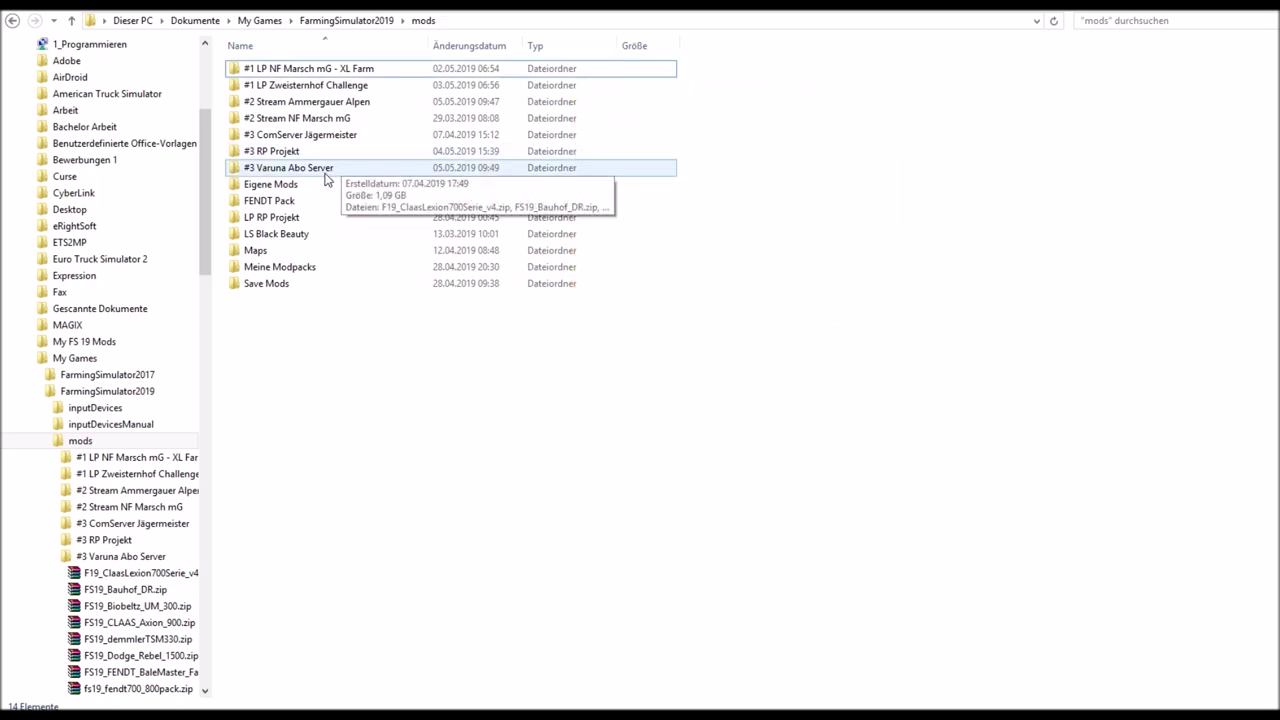
{"action": "left_click", "coordinate": [328, 171]}
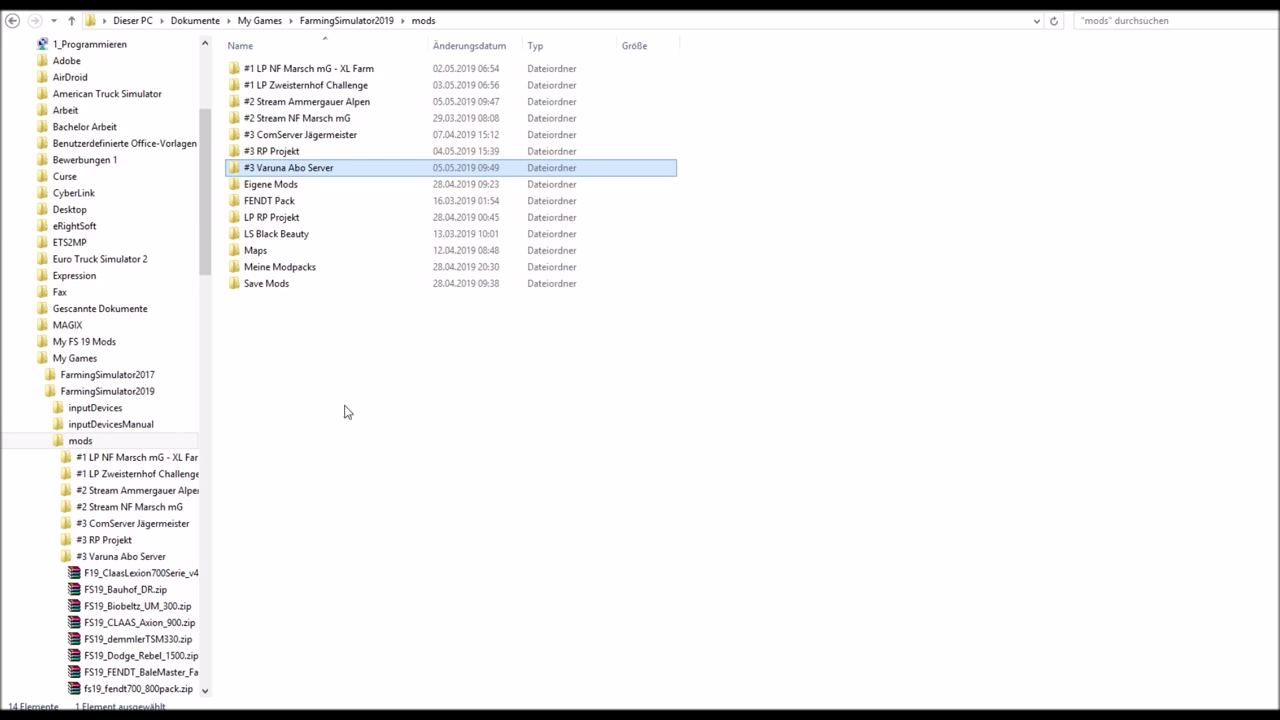
{"action": "double_click", "coordinate": [314, 168]}
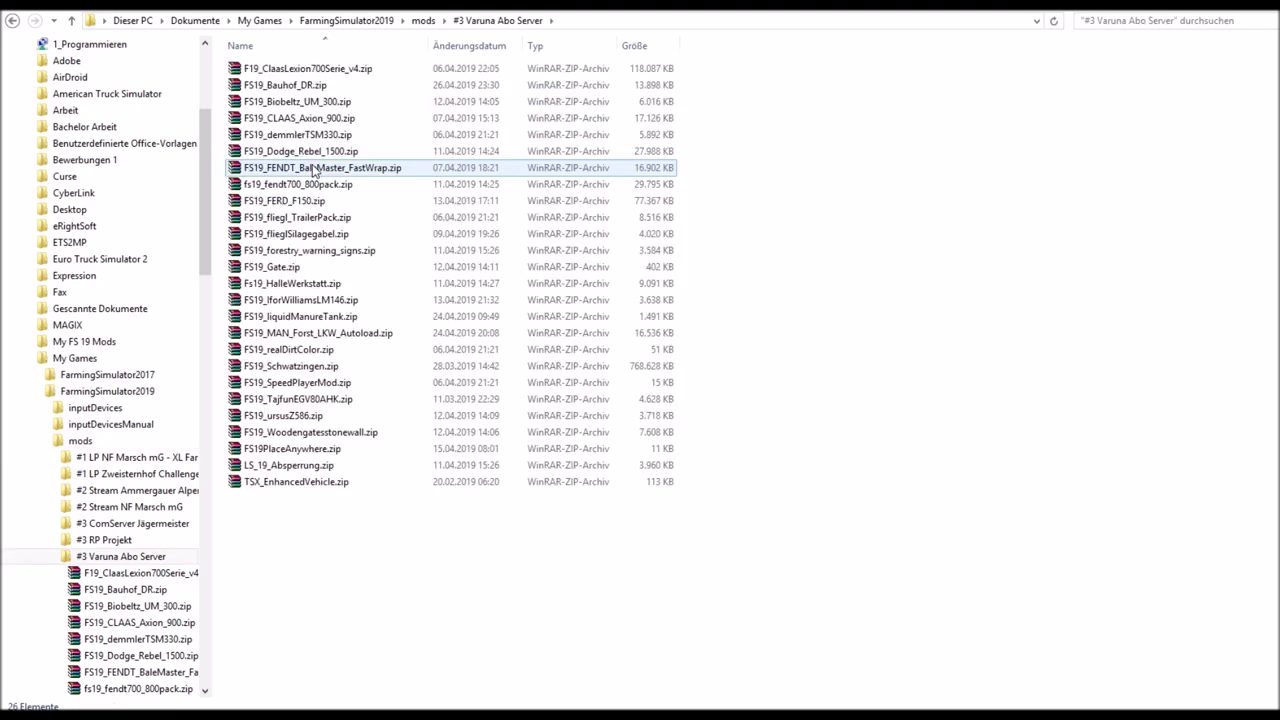
{"action": "left_click", "coordinate": [13, 22]}
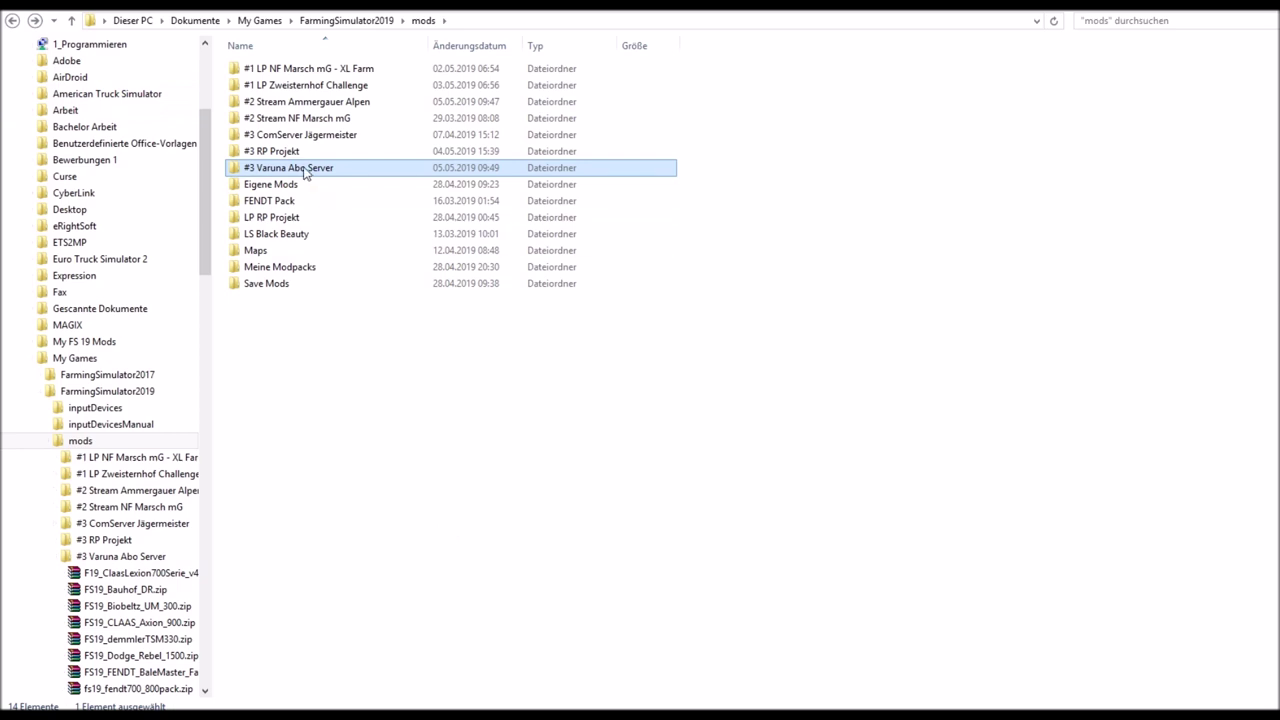
{"action": "mouse_move", "coordinate": [308, 172]}
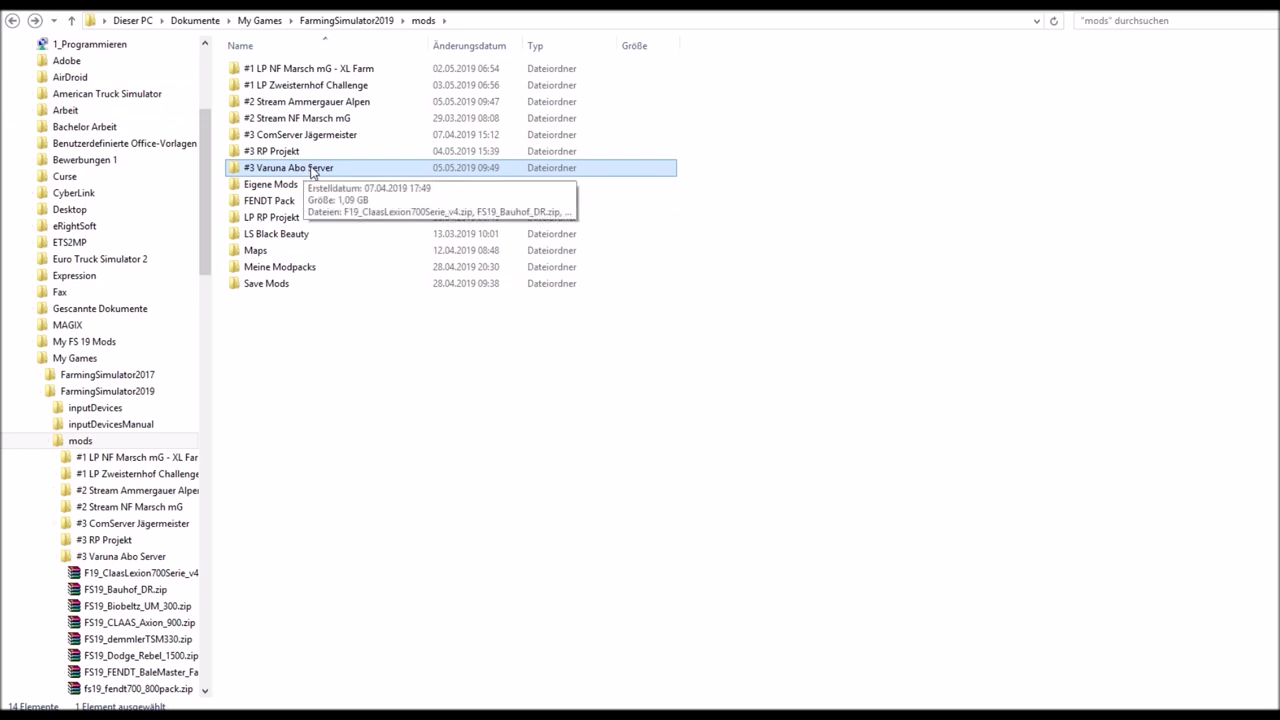
Copy all mod archives from the #1 LP Zweisternhof Challenge folder directly into the mods folder
{"action": "double_click", "coordinate": [343, 88]}
{"action": "left_click_drag", "start_coordinate": [318, 351], "coordinate": [263, 67]}
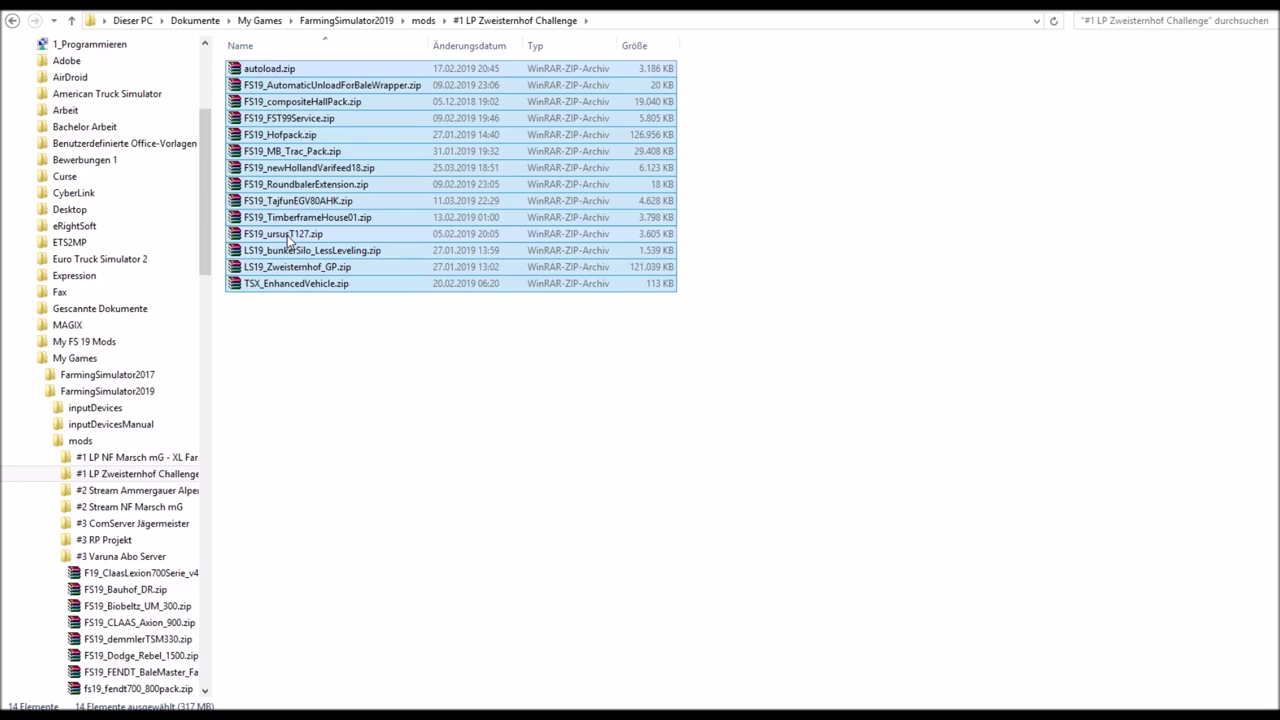
{"action": "right_click", "coordinate": [293, 175]}
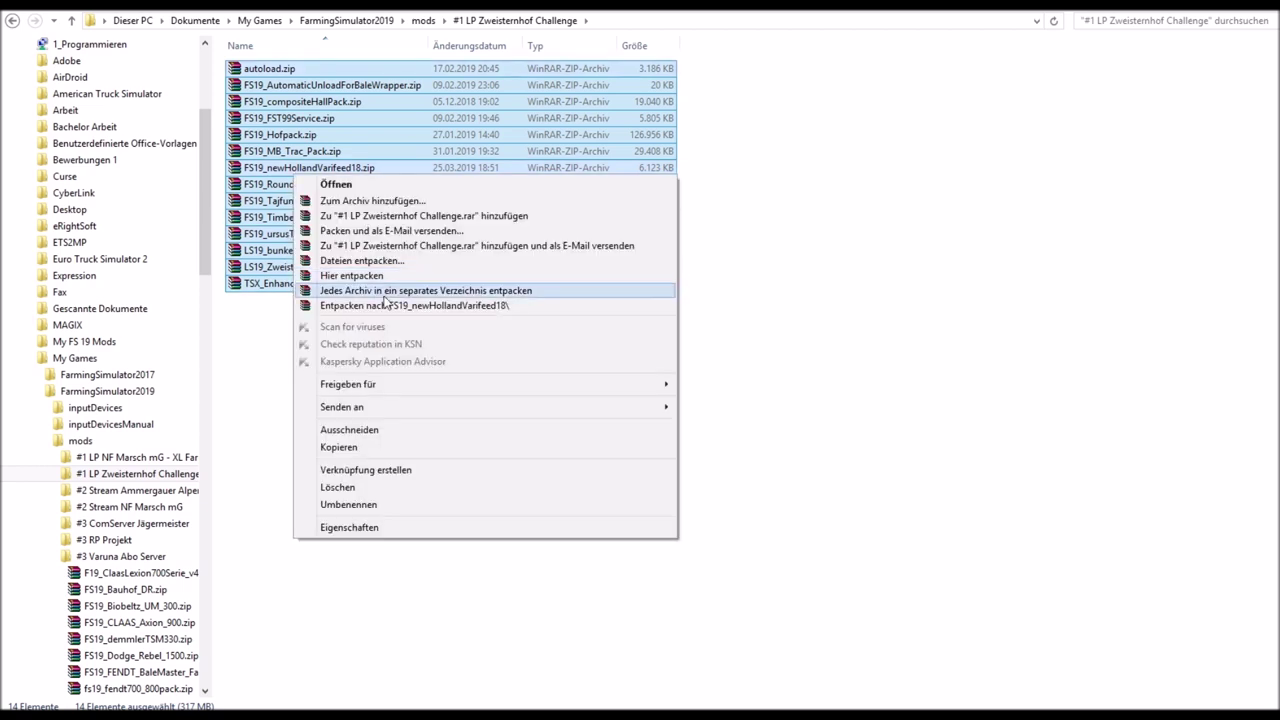
{"action": "left_click", "coordinate": [381, 446]}
{"action": "left_click", "coordinate": [13, 20]}
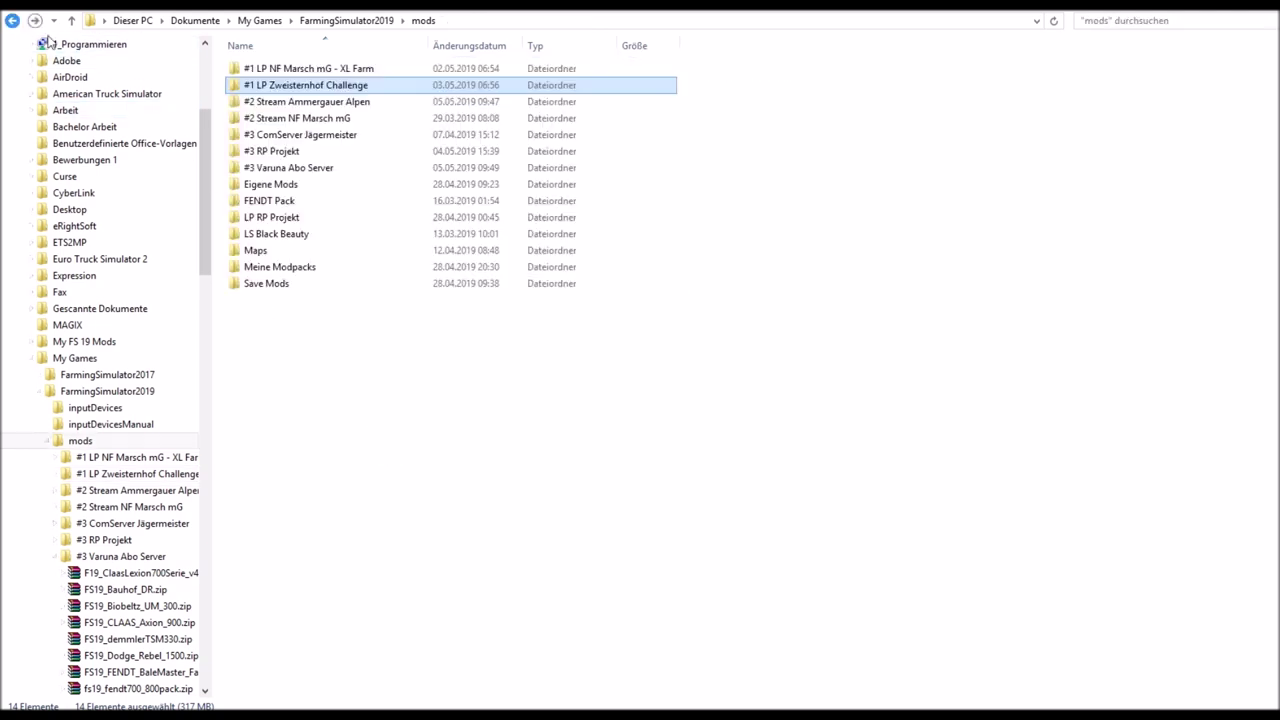
{"action": "right_click", "coordinate": [305, 373]}
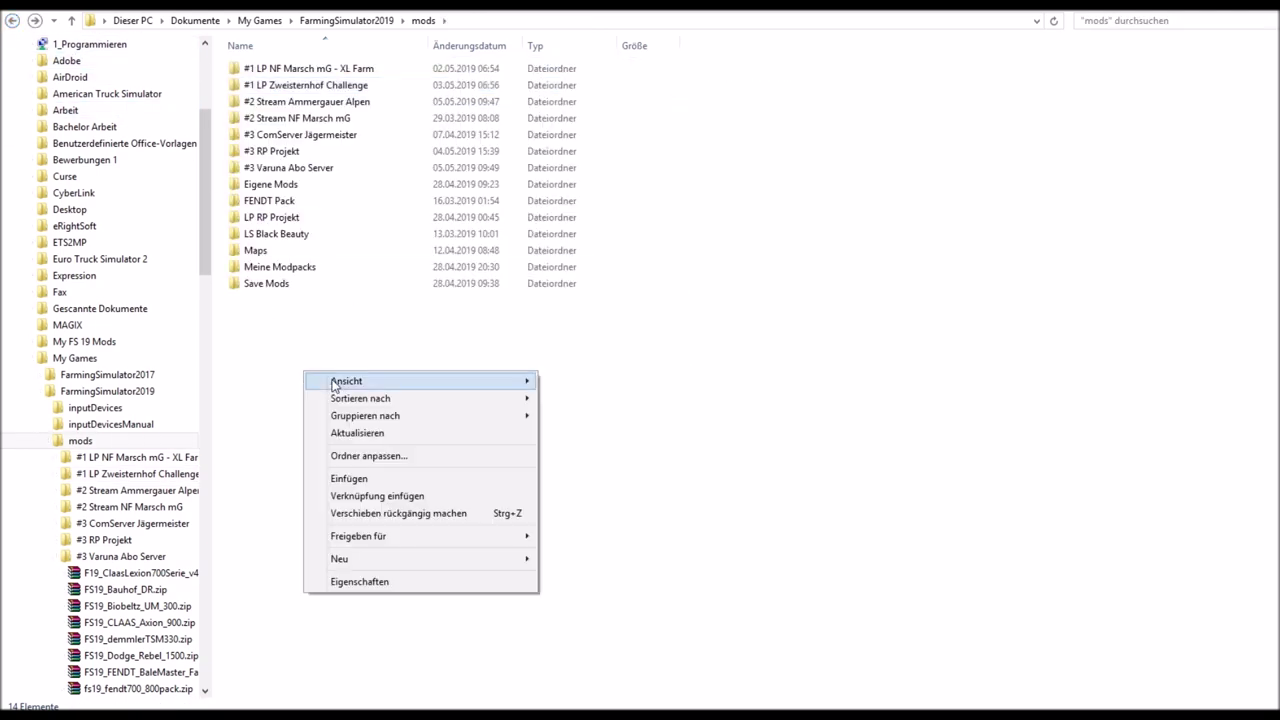
{"action": "left_click", "coordinate": [379, 482]}
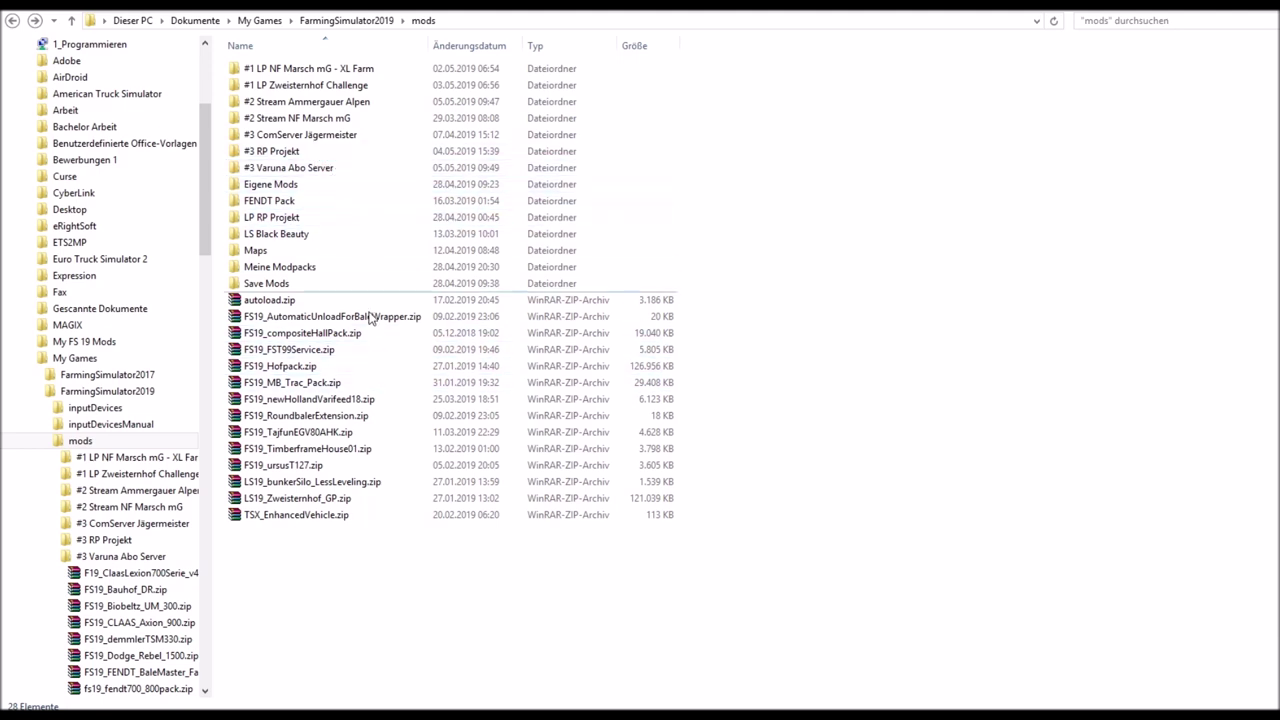
Move all loose mod archives from the mods folder into #1 LP Zweisternhof Challenge, replacing the files of the same name
{"action": "left_click_drag", "start_coordinate": [298, 552], "coordinate": [270, 302]}
{"action": "left_click_drag", "start_coordinate": [303, 353], "coordinate": [345, 92]}
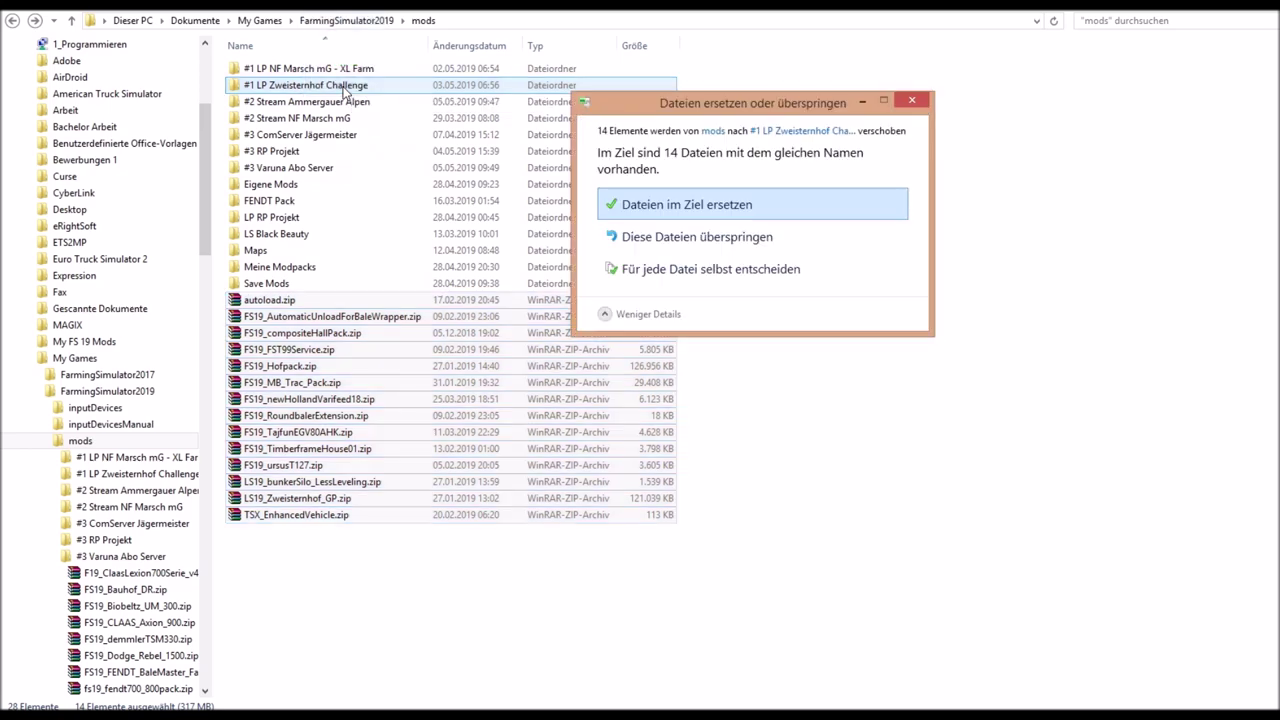
{"action": "left_click", "coordinate": [762, 215]}
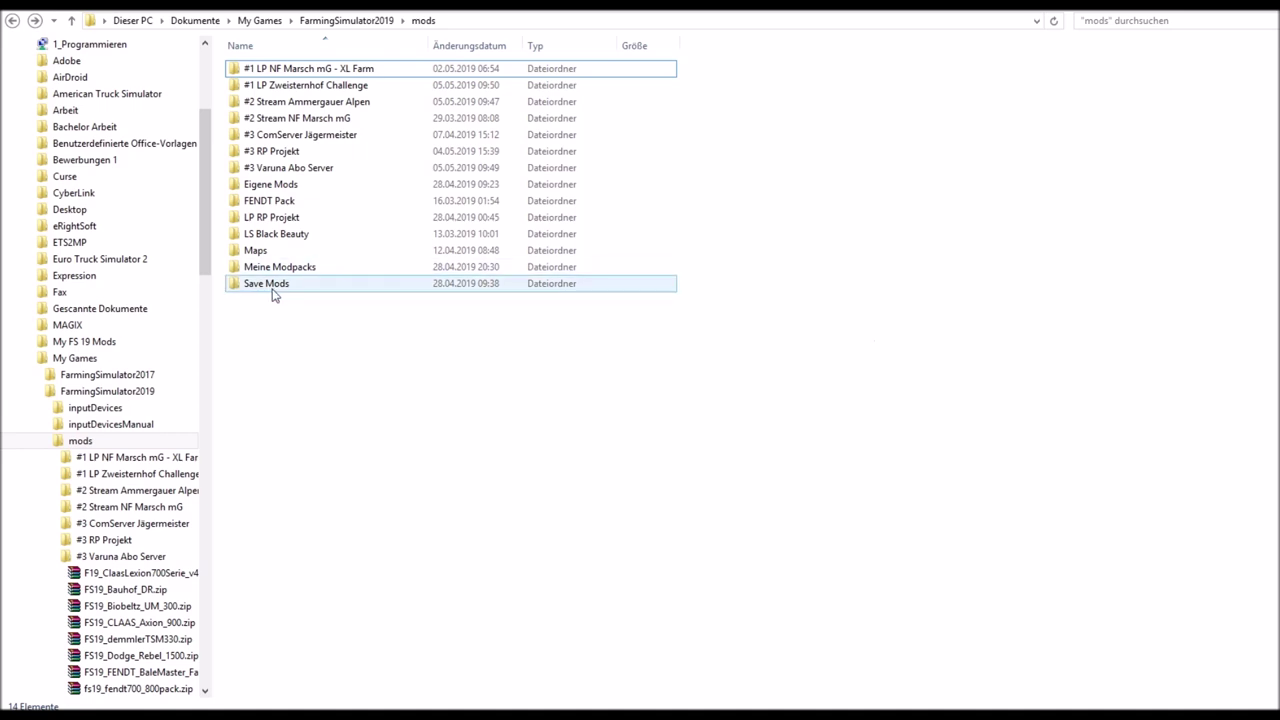
Copy every mod archive in #3 Varuna Abo Server back into the mods folder, leaving the originals in the subfolder
{"action": "left_click", "coordinate": [300, 69]}
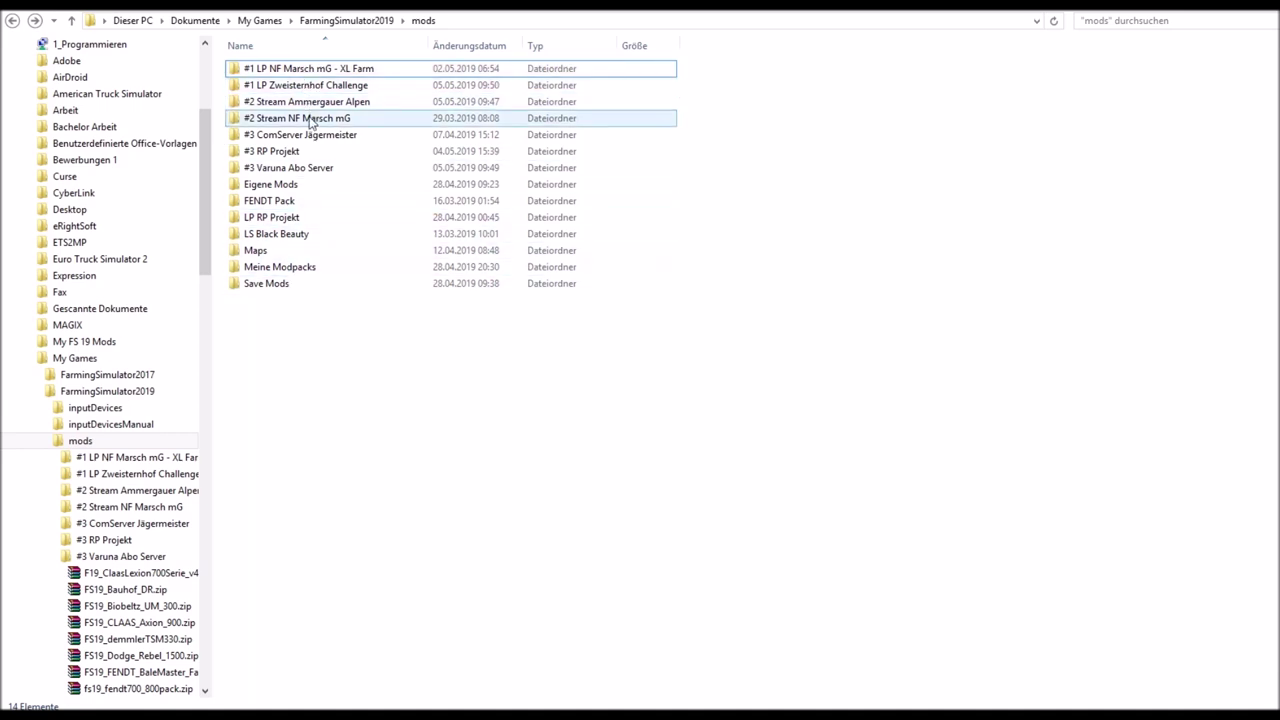
{"action": "double_click", "coordinate": [316, 168]}
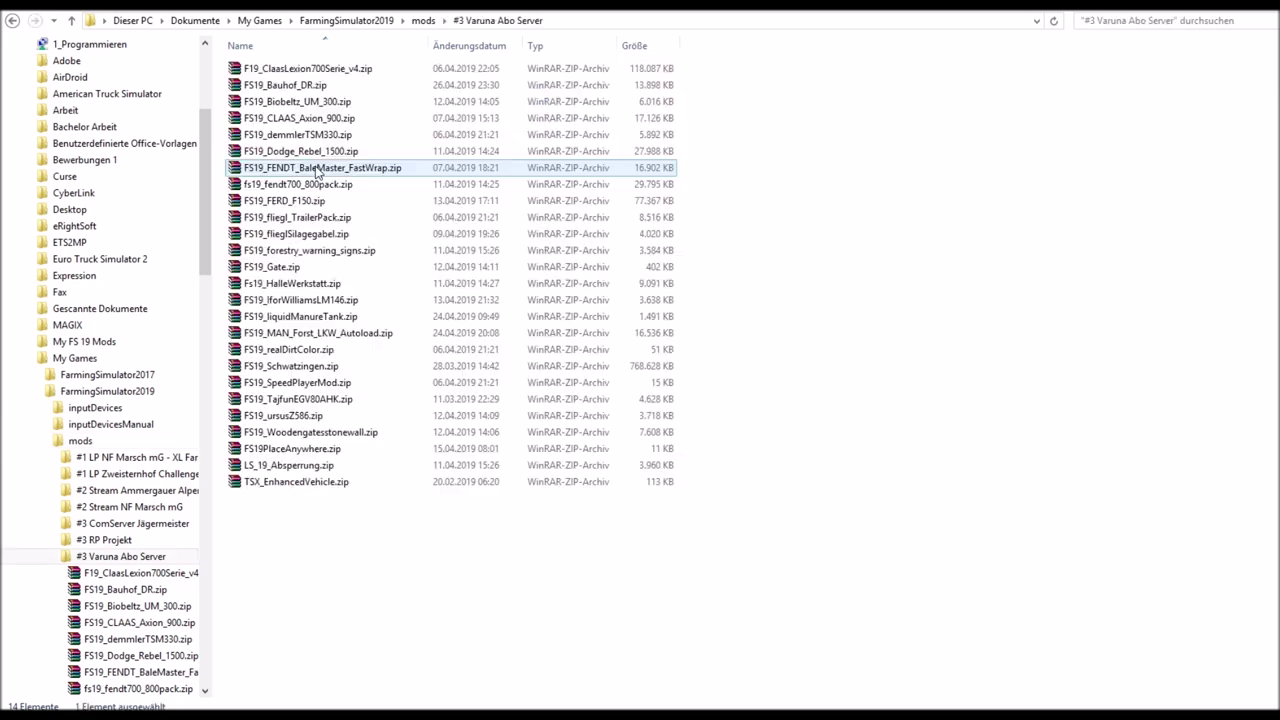
{"action": "left_click_drag", "start_coordinate": [314, 532], "coordinate": [287, 72]}
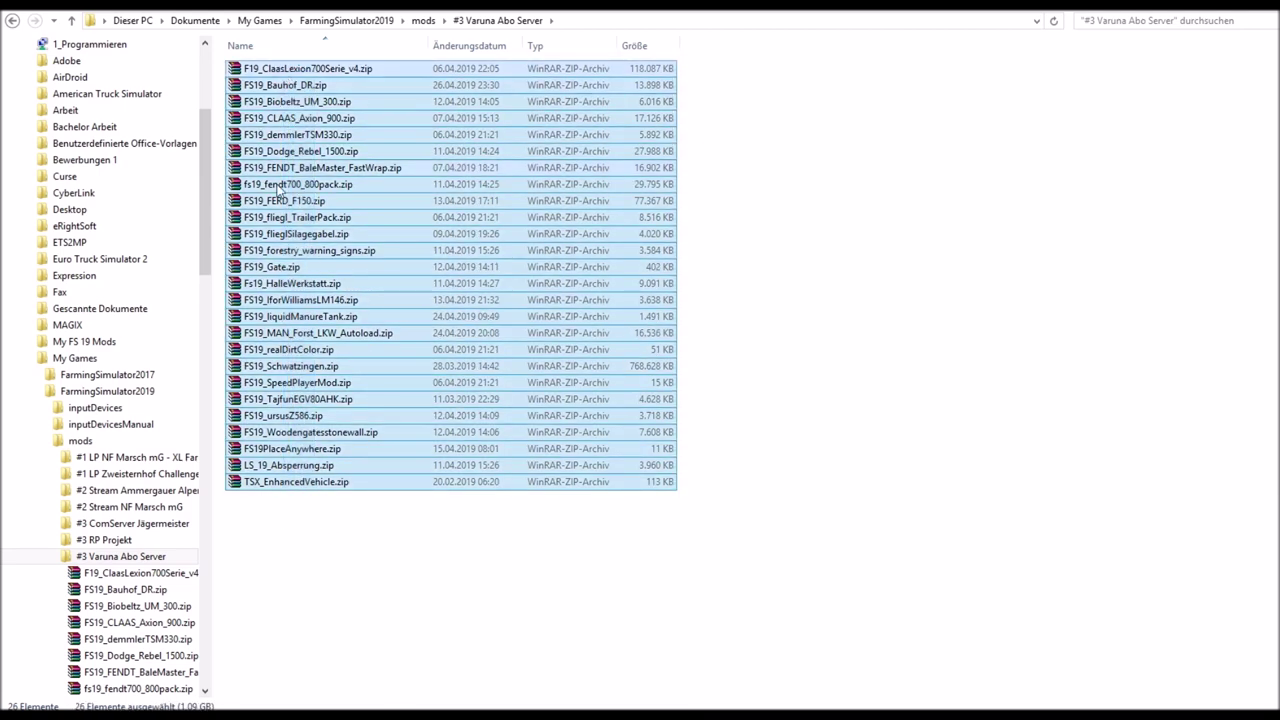
{"action": "right_click", "coordinate": [280, 267]}
{"action": "left_click", "coordinate": [351, 522]}
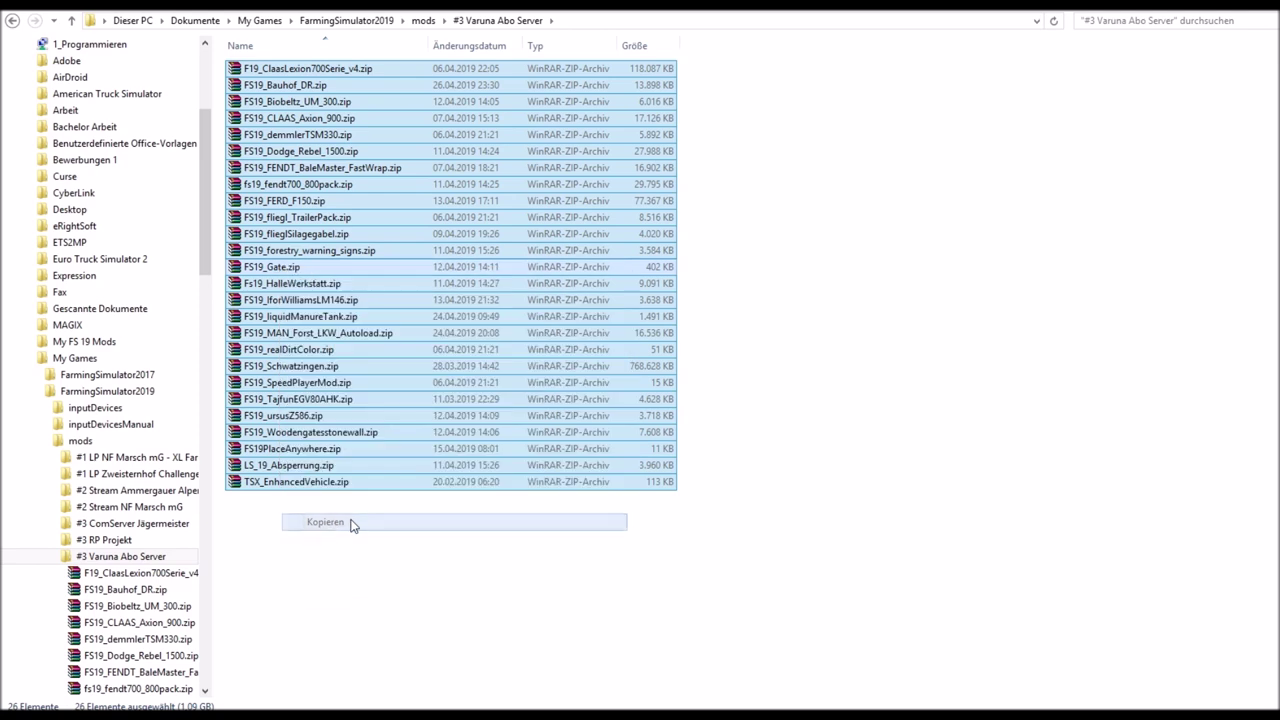
{"action": "left_click", "coordinate": [17, 21]}
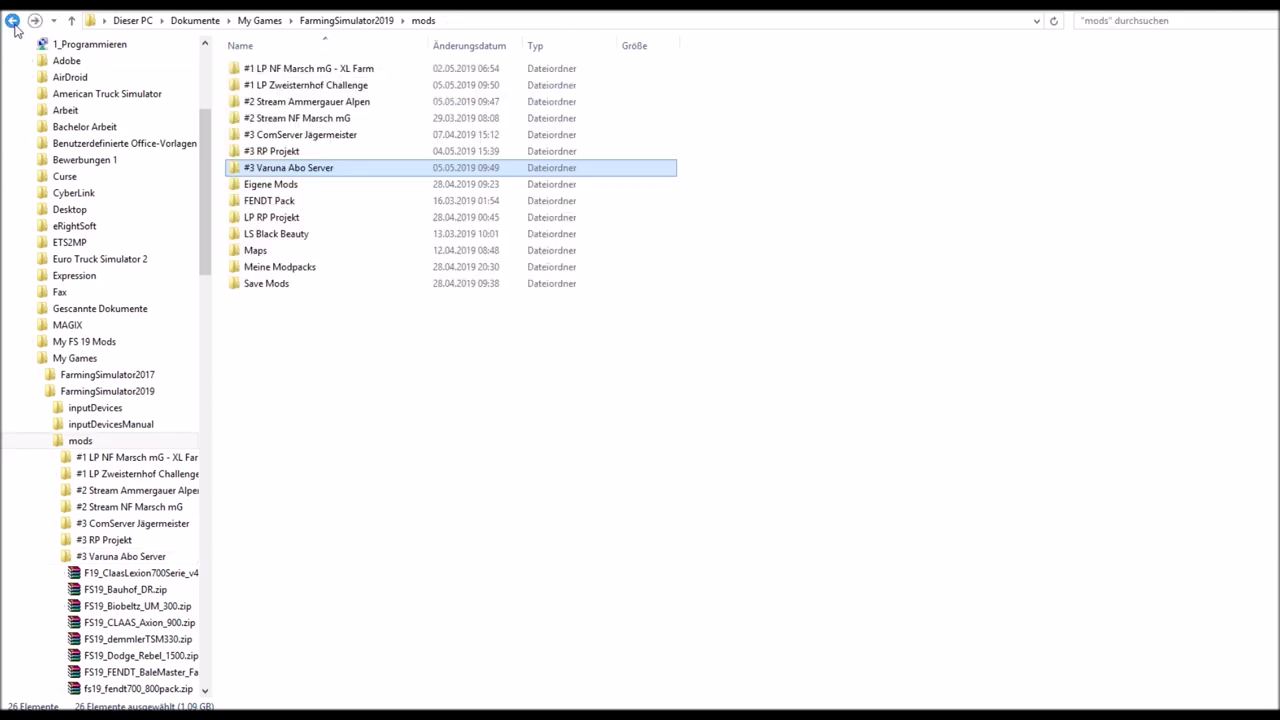
{"action": "left_click", "coordinate": [82, 443]}
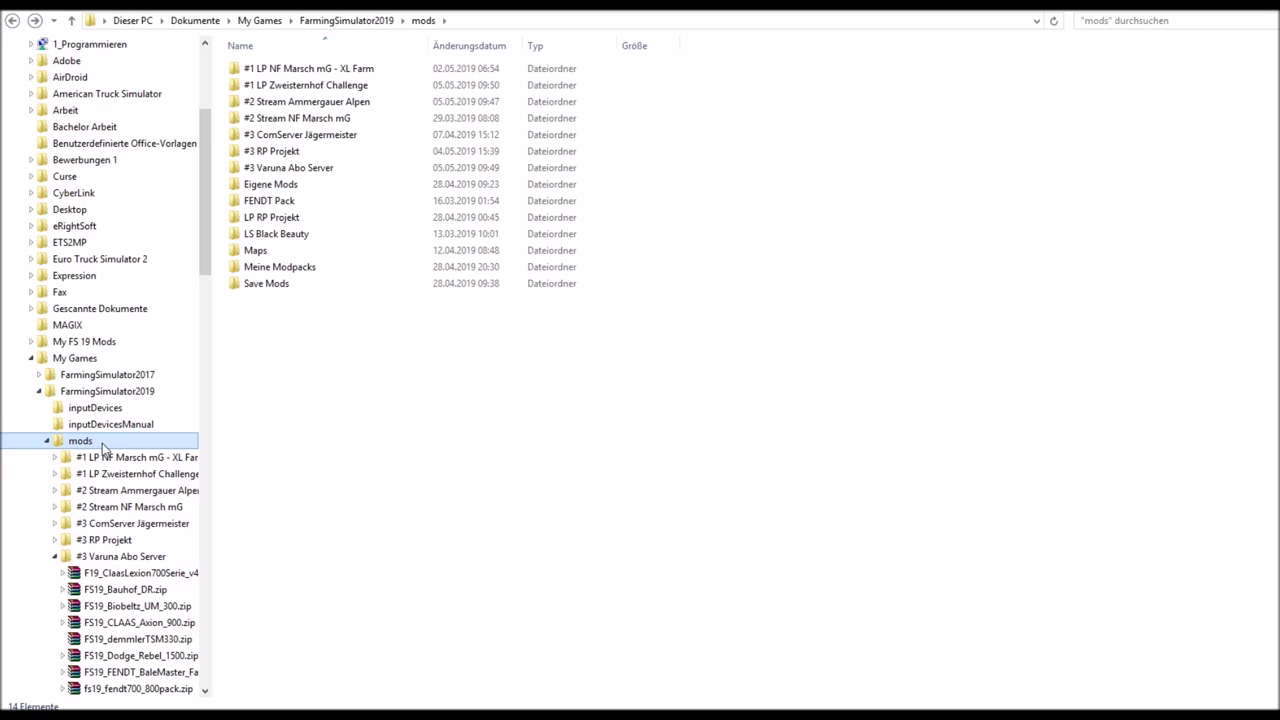
{"action": "right_click", "coordinate": [287, 328]}
{"action": "left_click", "coordinate": [367, 434]}
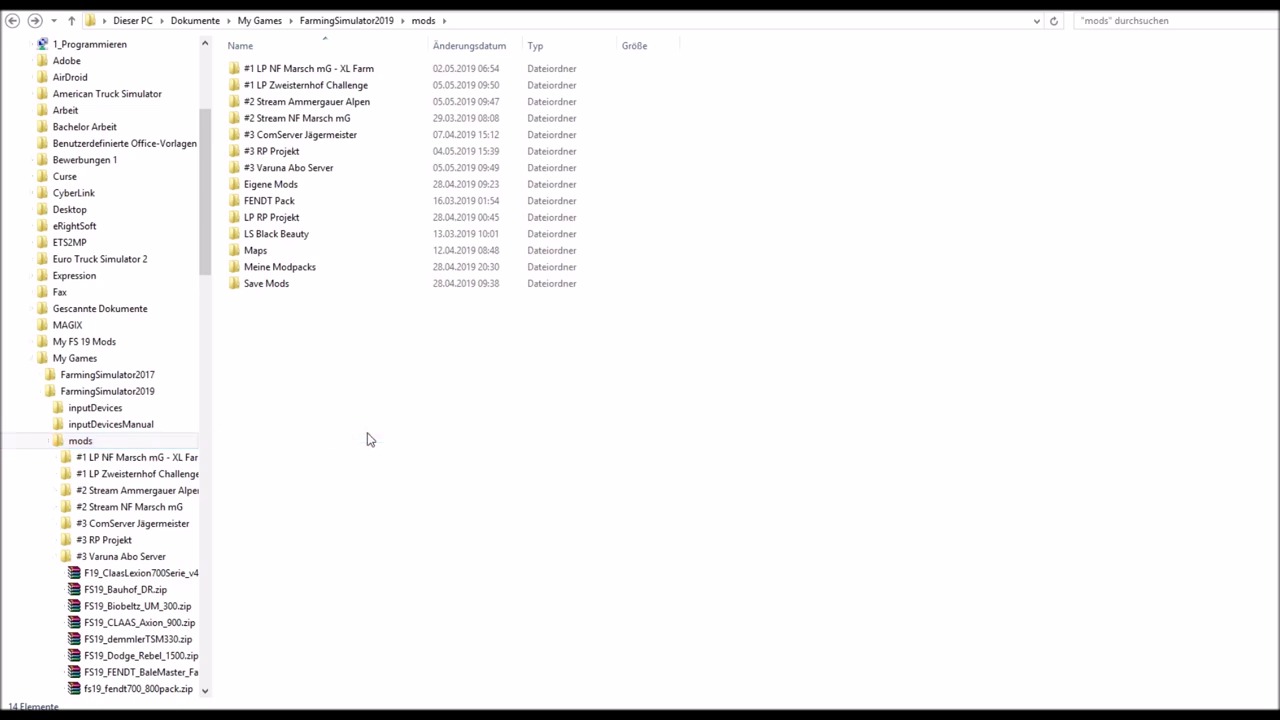
{"action": "left_click", "coordinate": [736, 441]}
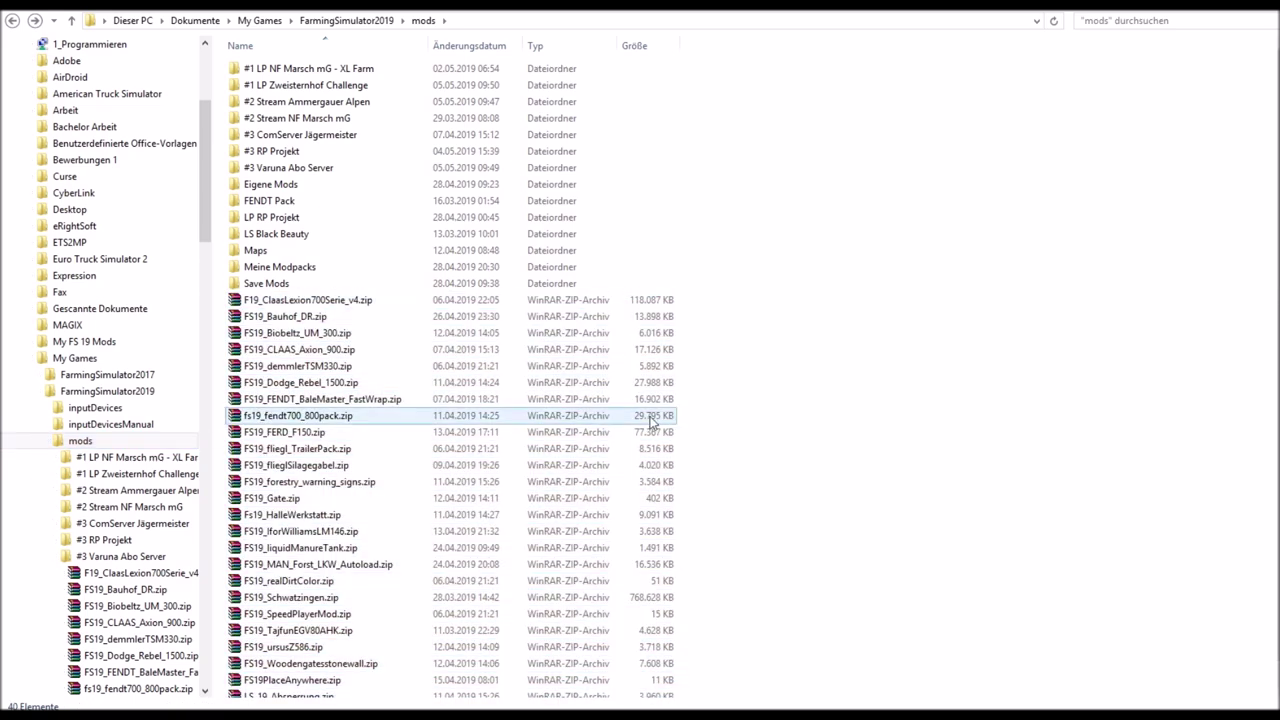
{"action": "scroll", "coordinate": [414, 414], "scroll_direction": "down", "scroll_amount": 1}
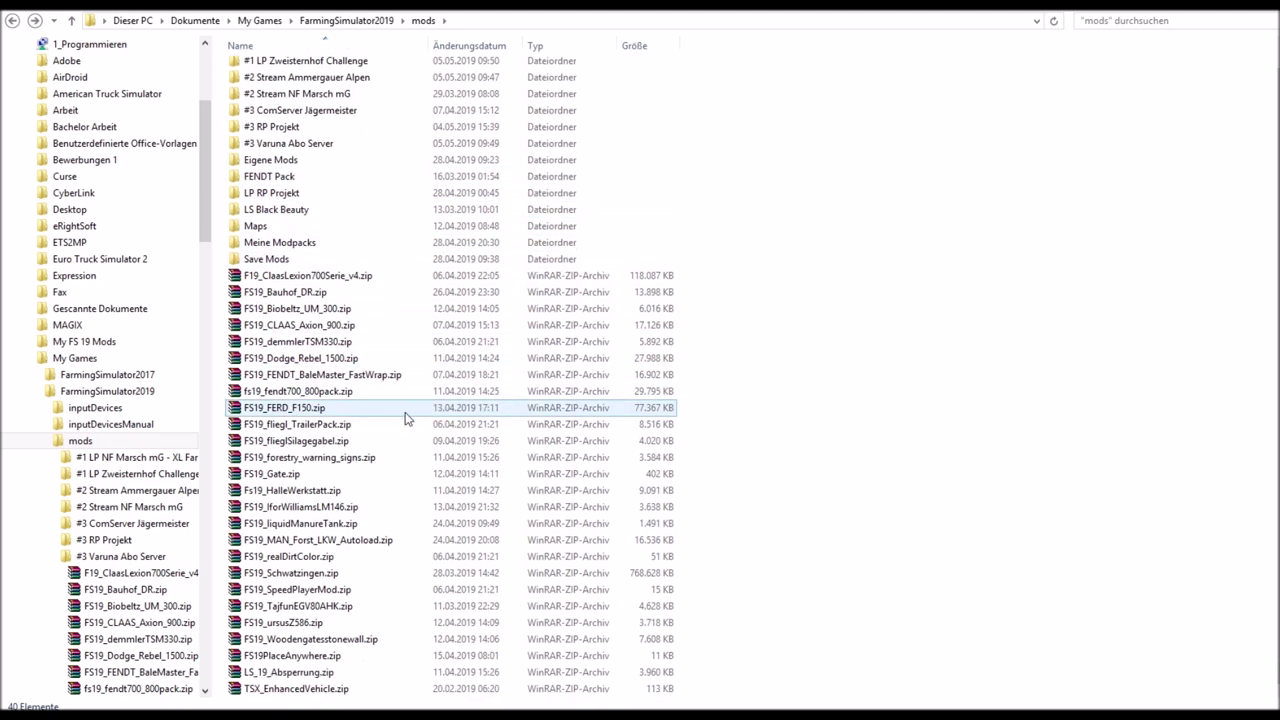
{"action": "scroll", "coordinate": [406, 418], "scroll_direction": "up", "scroll_amount": 1}
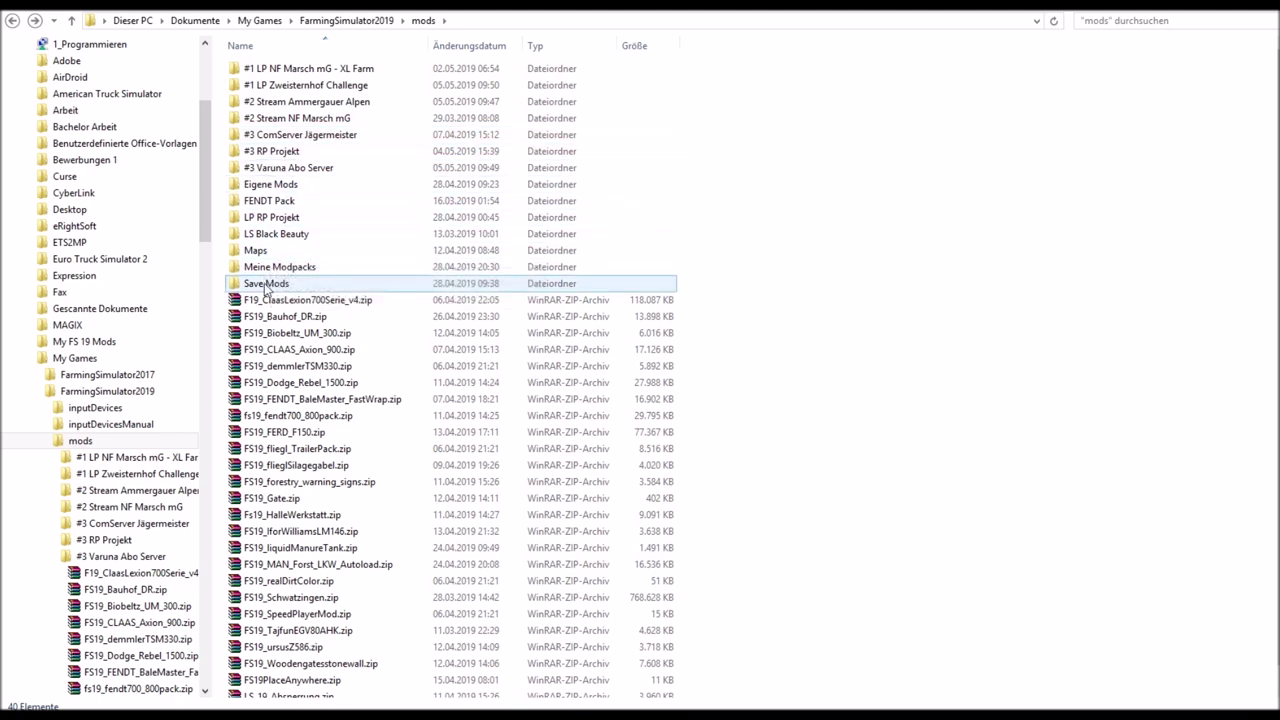
{"action": "mouse_move", "coordinate": [267, 289]}
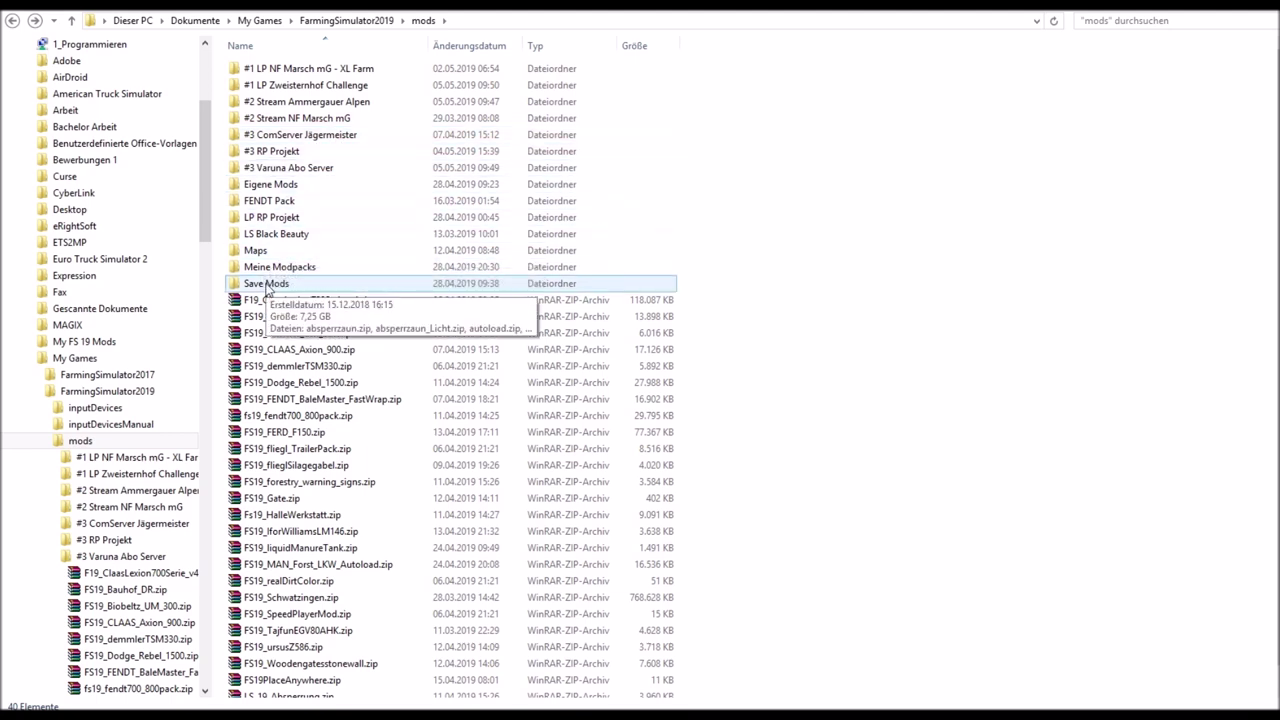